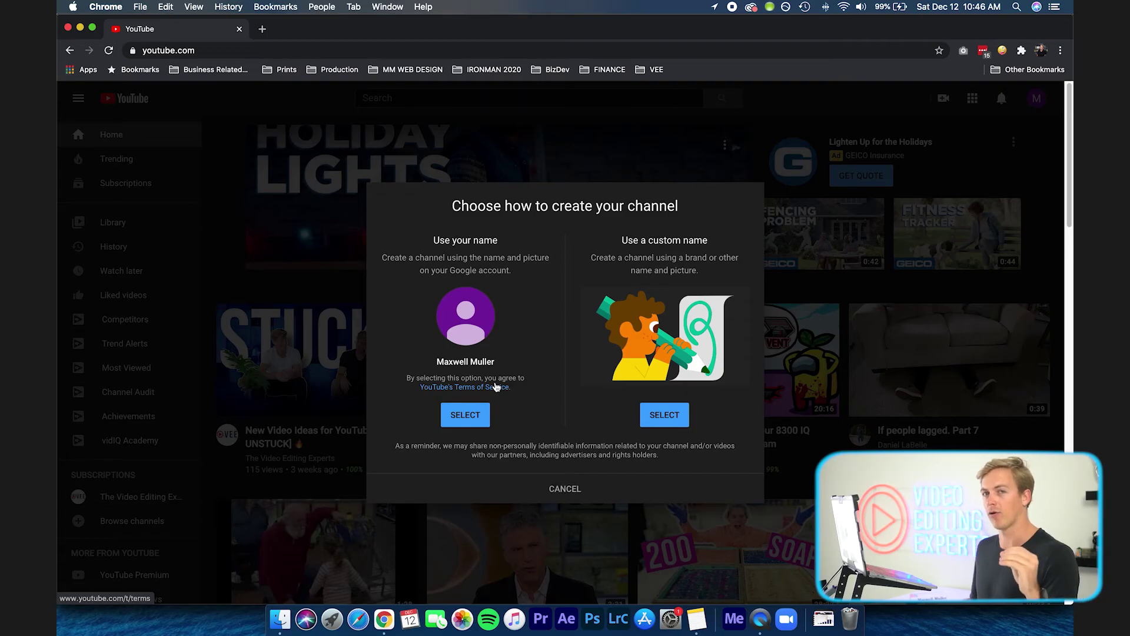
Create a custom-name channel named with the owner's full name followed by "- Video Marketing", acknowledging the new Google Account
{"action": "left_click", "coordinate": [668, 416]}
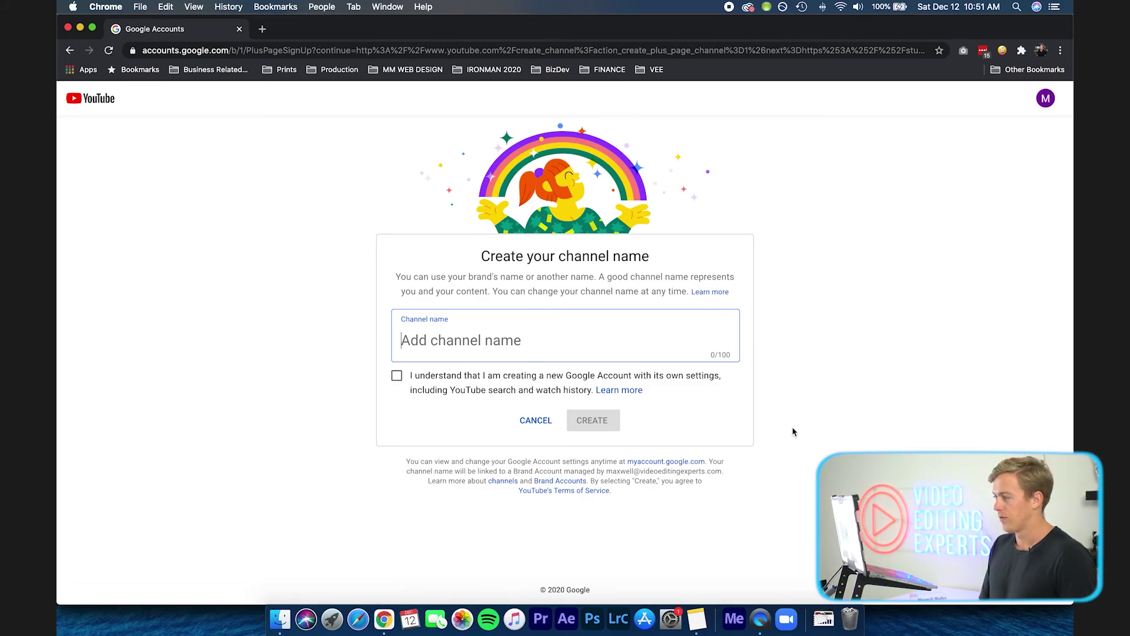
{"action": "type", "text": "Maxwell Muller - Video Marketing"}
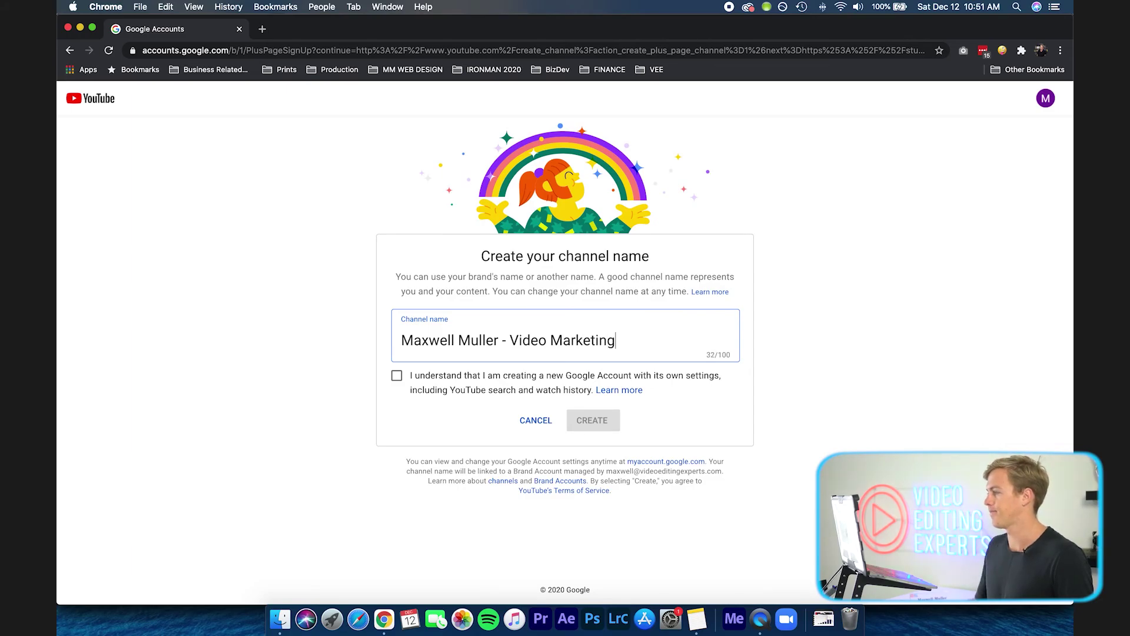
{"action": "left_click", "coordinate": [398, 376]}
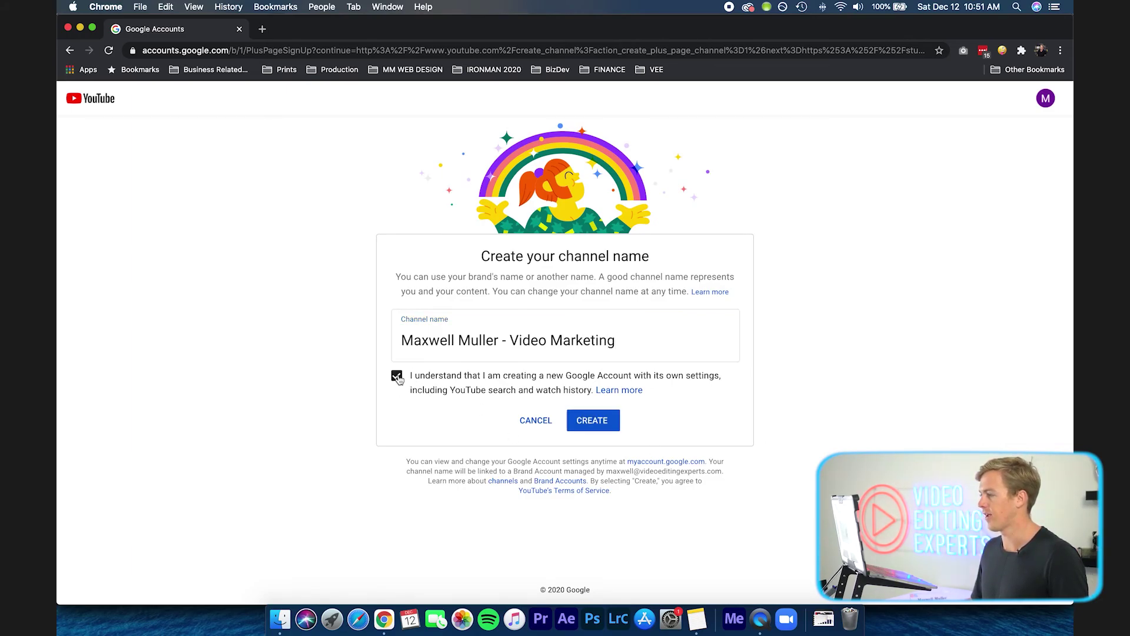
{"action": "left_click", "coordinate": [594, 421]}
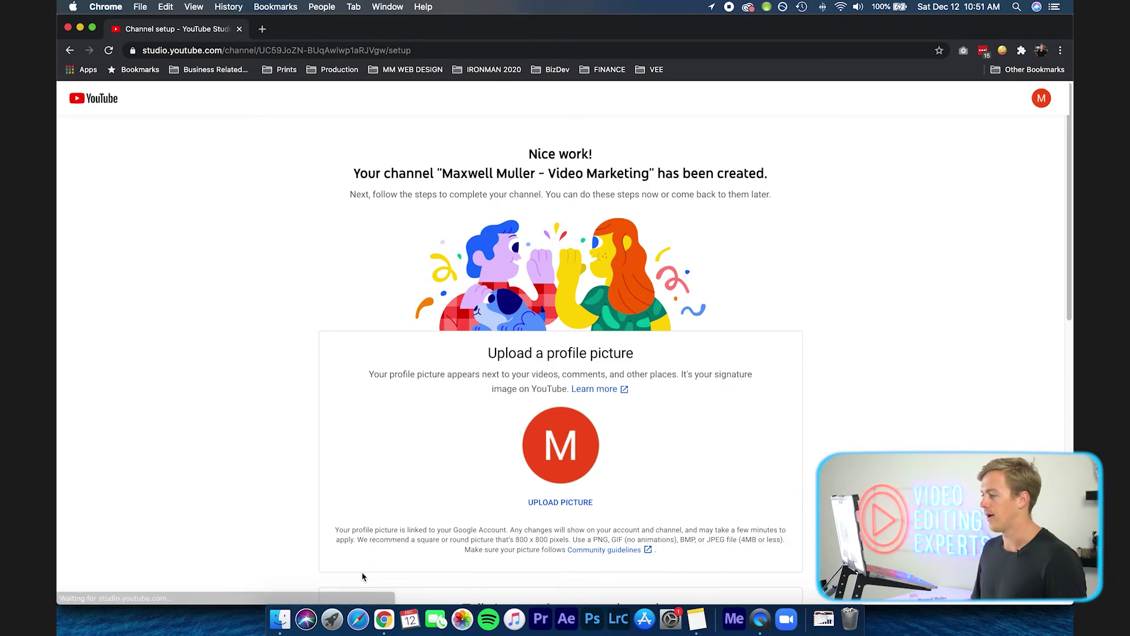
Upload the headshot photo from Finder as the new channel's profile picture
{"action": "key", "text": "super+Tab"}
{"action": "left_click_drag", "start_coordinate": [606, 142], "coordinate": [560, 453]}
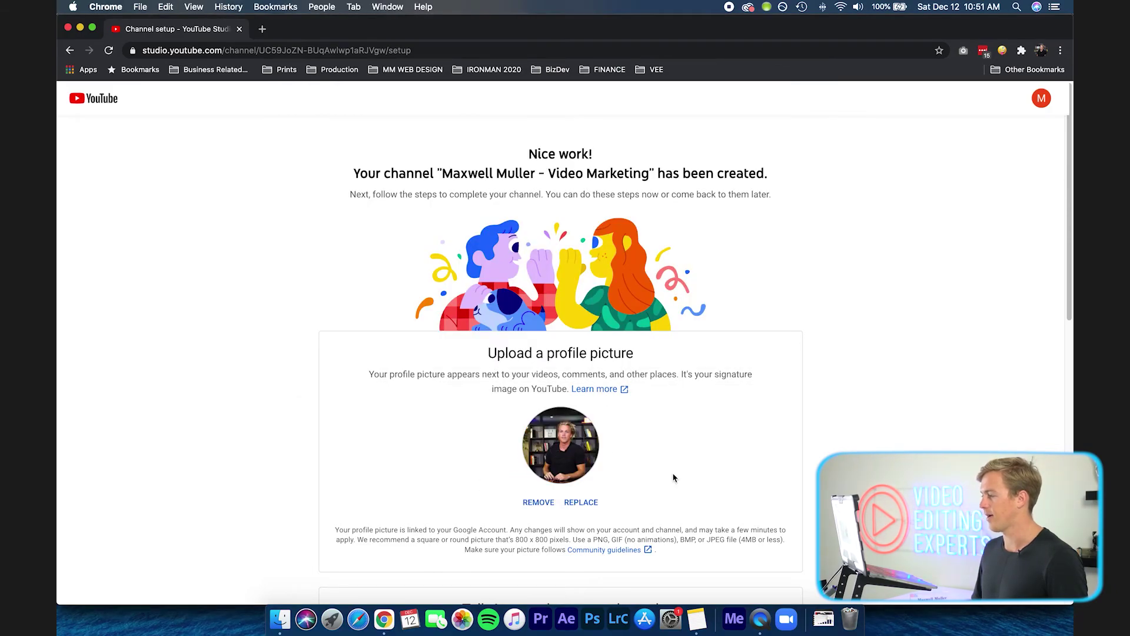
Enter the channel description "Welcome to my channel where I cover video marketing, social media strategy, video editing tips, and more!"
{"action": "scroll", "coordinate": [674, 478], "scroll_direction": "down", "scroll_amount": 5}
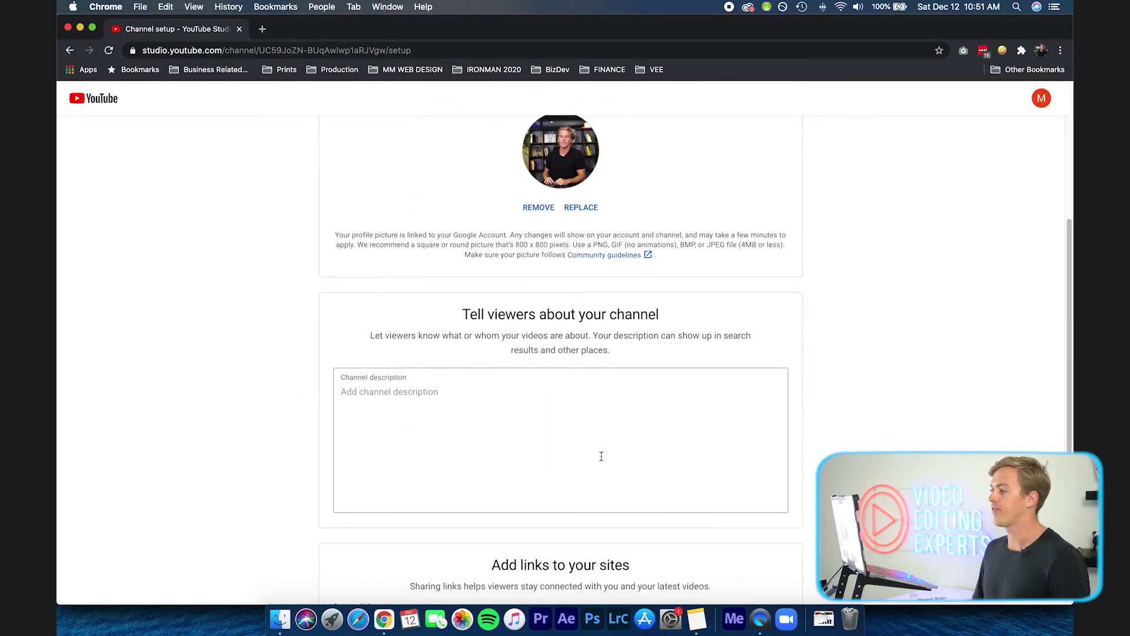
{"action": "scroll", "coordinate": [601, 456], "scroll_direction": "down", "scroll_amount": 2}
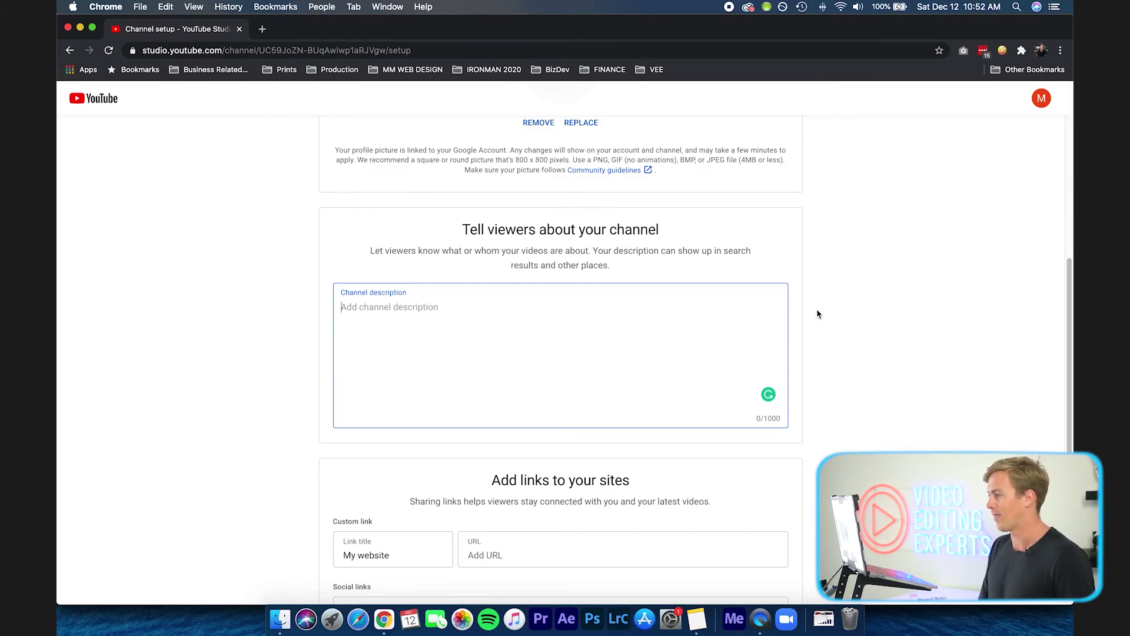
{"action": "type", "text": "Welcome to my chan"}
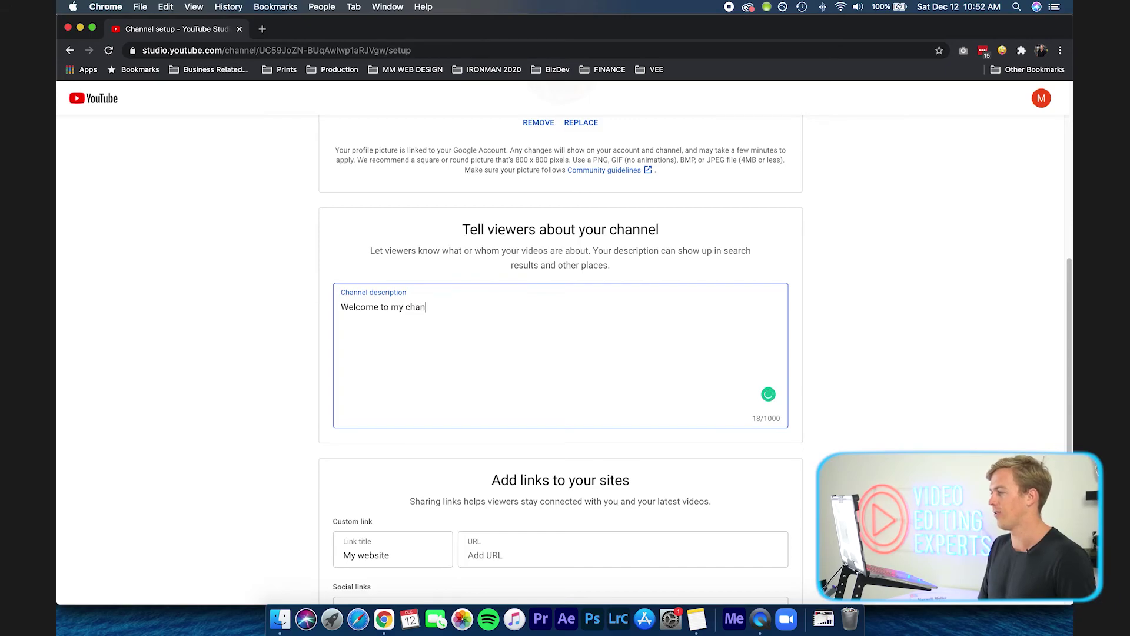
{"action": "type", "text": "nel weh"}
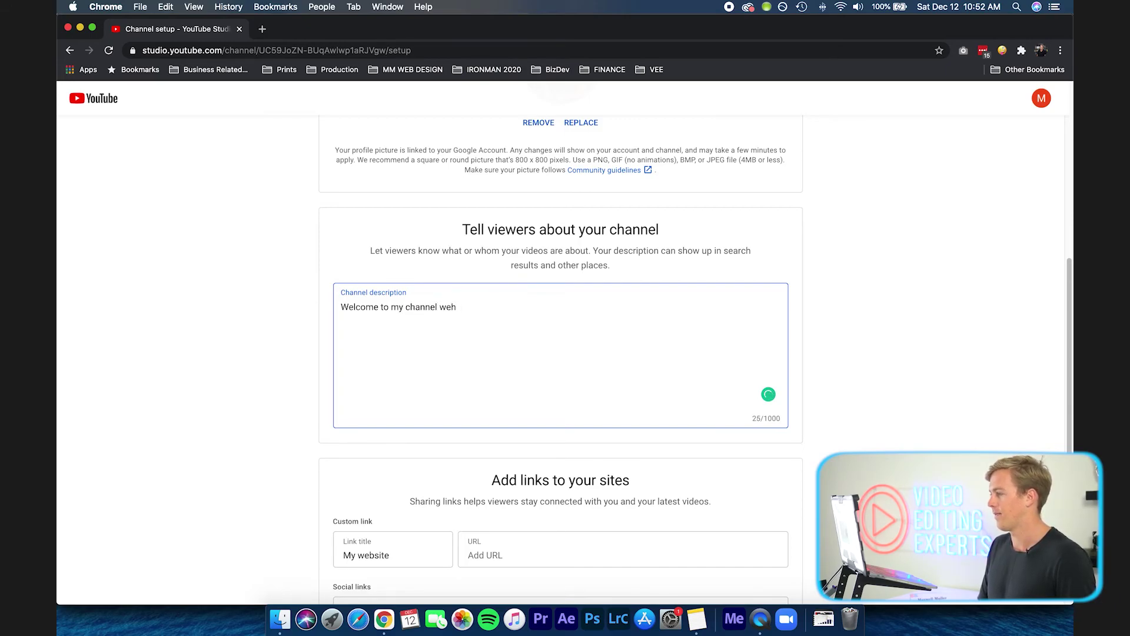
{"action": "key", "text": "BackSpace"}
{"action": "key", "text": "BackSpace"}
{"action": "type", "text": "here I cover video marketing, social me"}
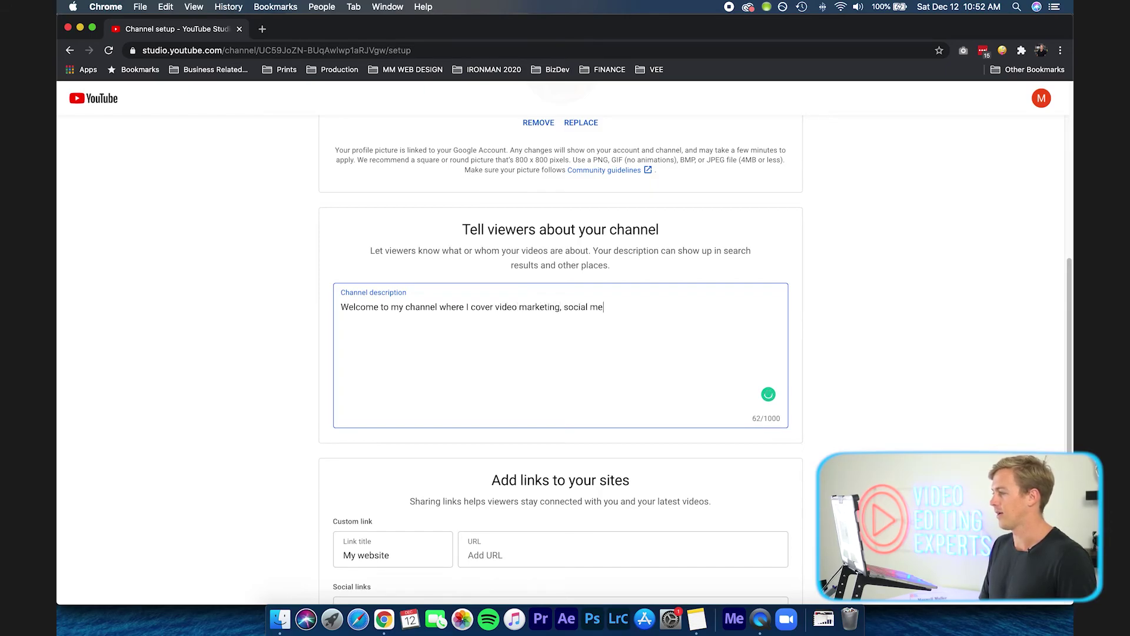
{"action": "type", "text": "dia strategy"}
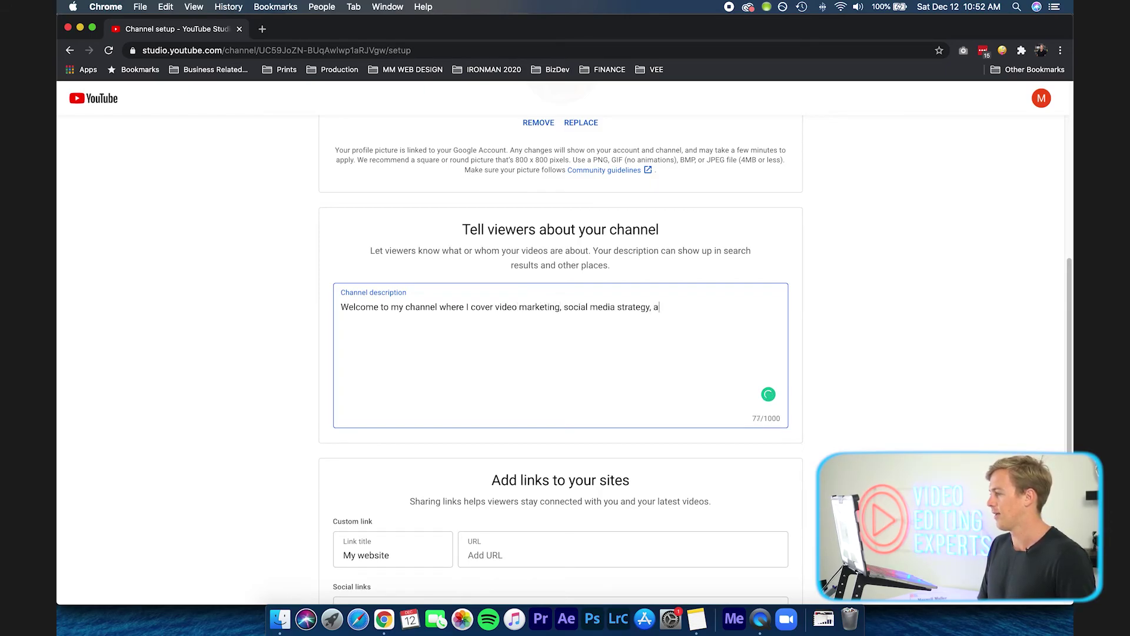
{"action": "type", "text": ", video editing t"}
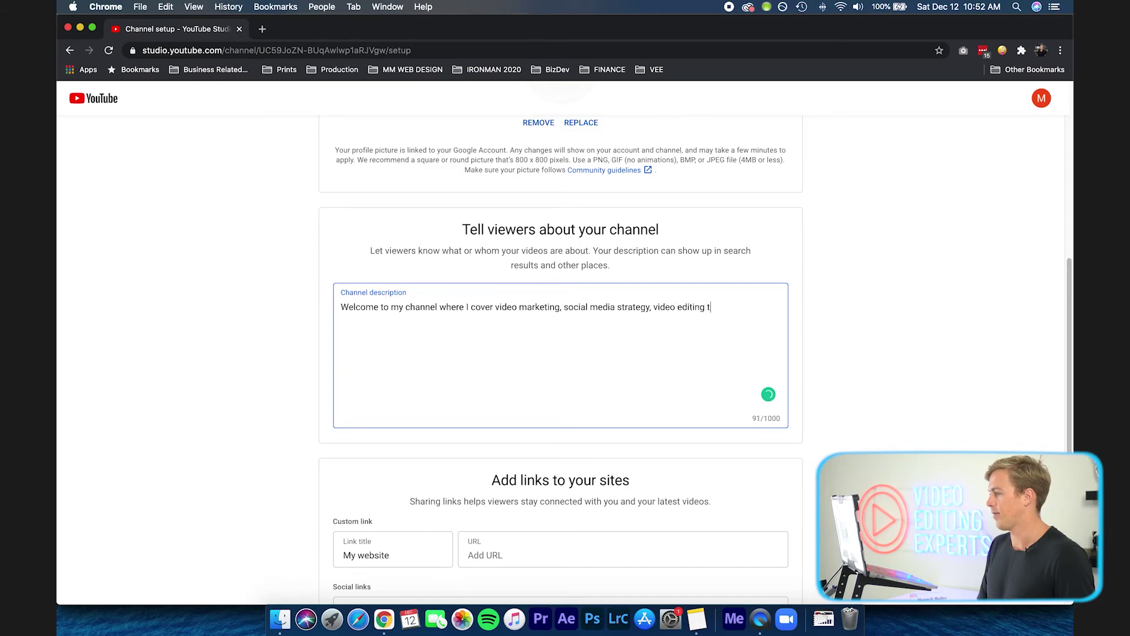
{"action": "type", "text": "ips, and more!"}
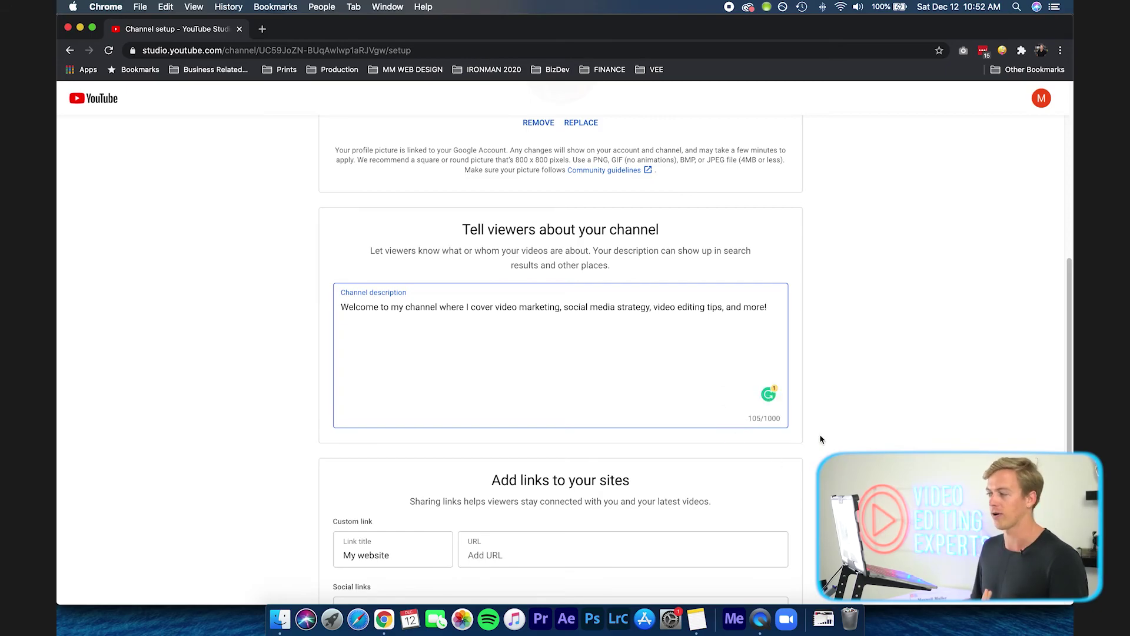
Add videoeditingexperts.com as the website link and videoediting_experts as the Instagram profile, and save the channel setup
{"action": "scroll", "coordinate": [866, 347], "scroll_direction": "down", "scroll_amount": 4}
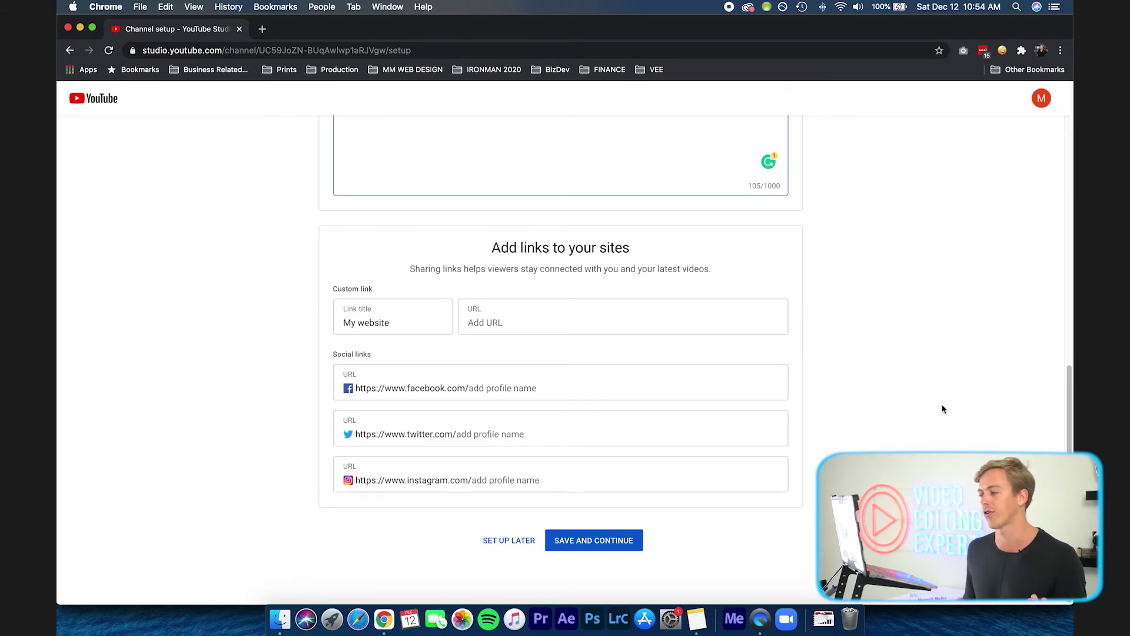
{"action": "left_click", "coordinate": [508, 320]}
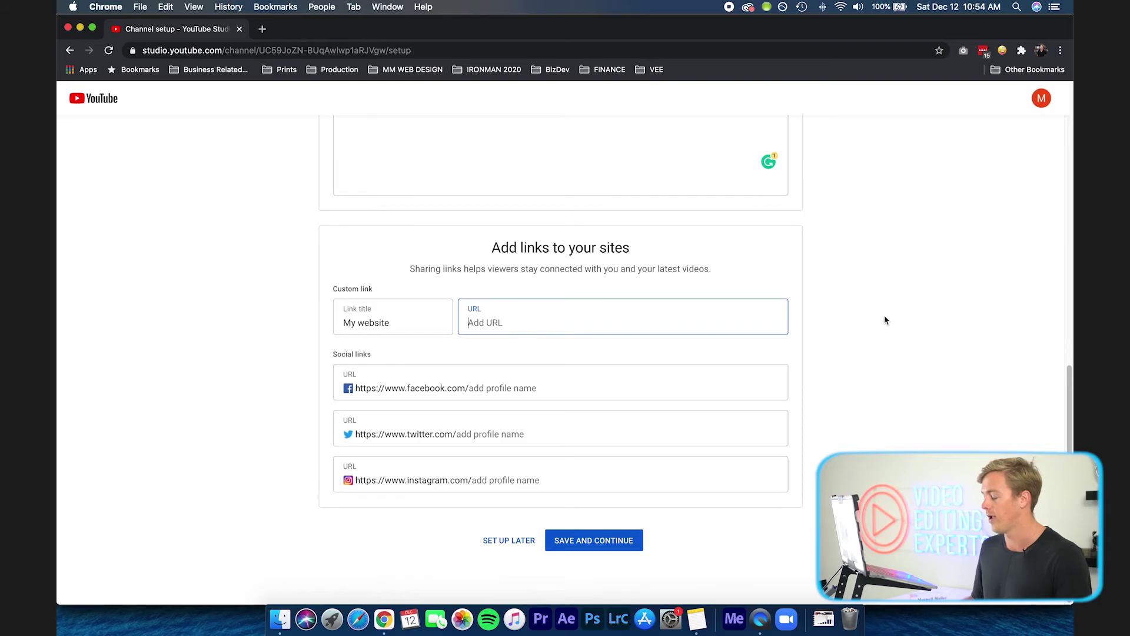
{"action": "type", "text": "videoeditingexperts.com"}
{"action": "left_click", "coordinate": [655, 479]}
{"action": "type", "text": "vi"}
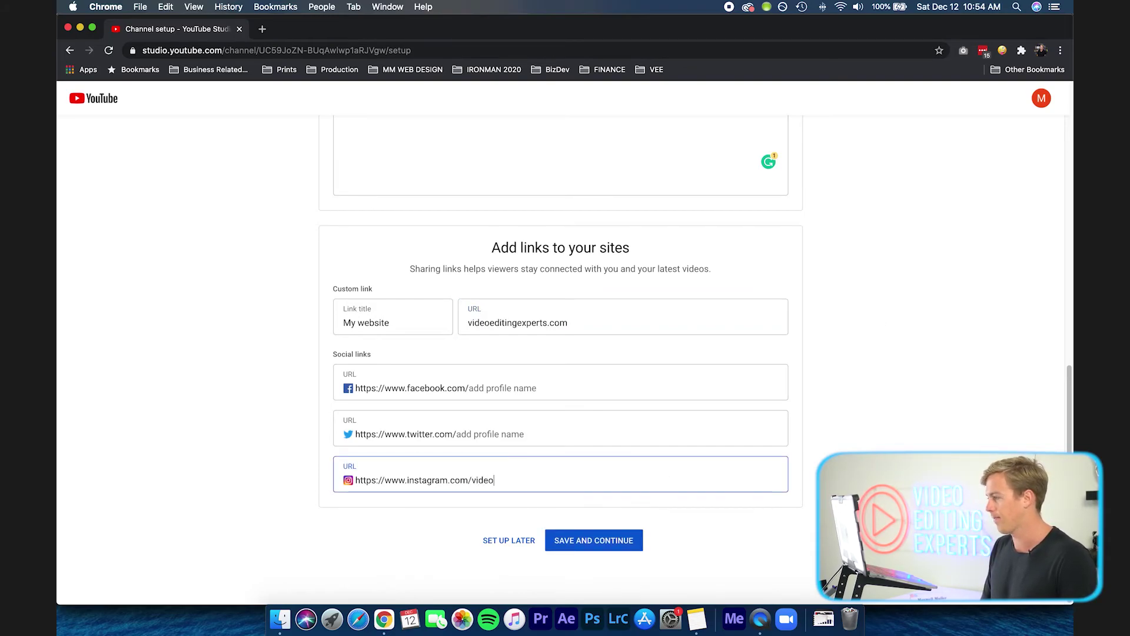
{"action": "type", "text": "deoediting_experts"}
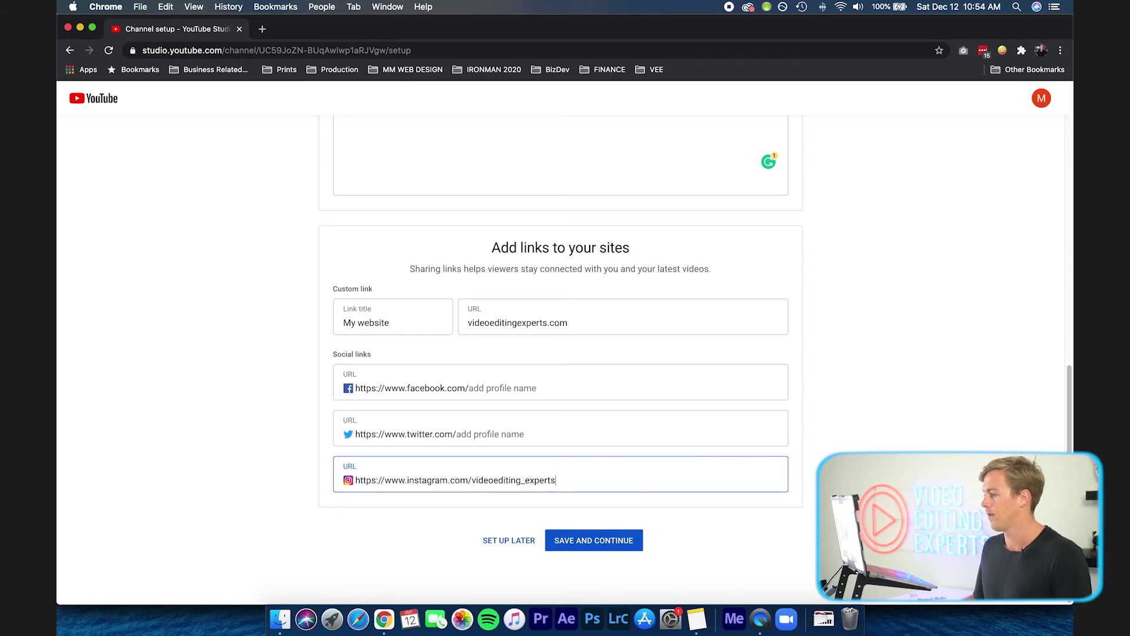
{"action": "left_click", "coordinate": [598, 539]}
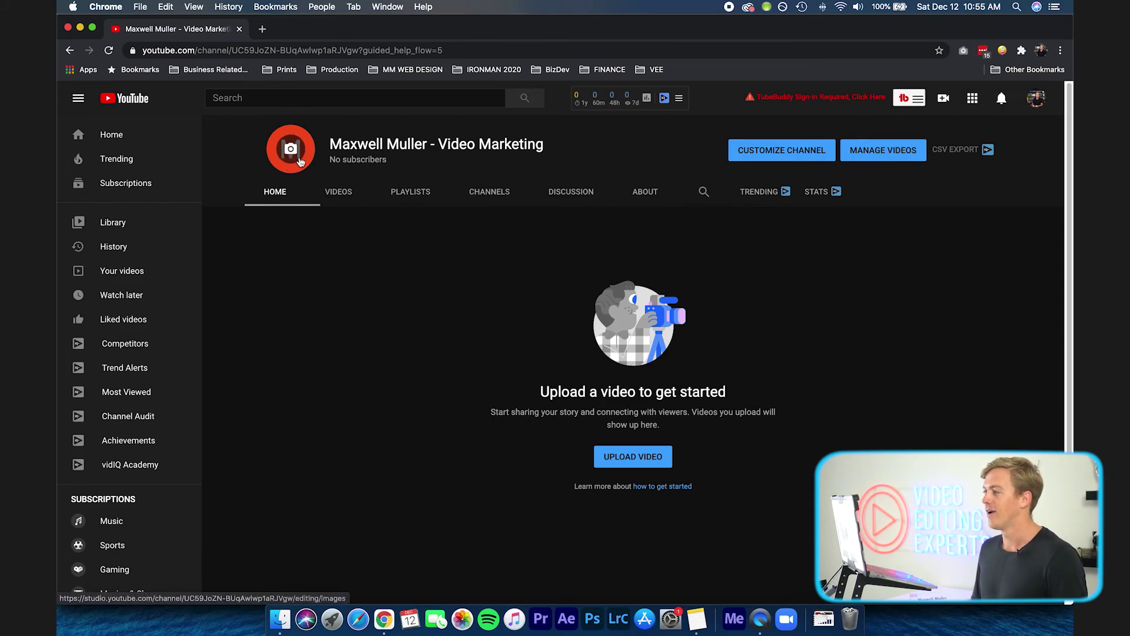
{"action": "key", "text": "super+Tab"}
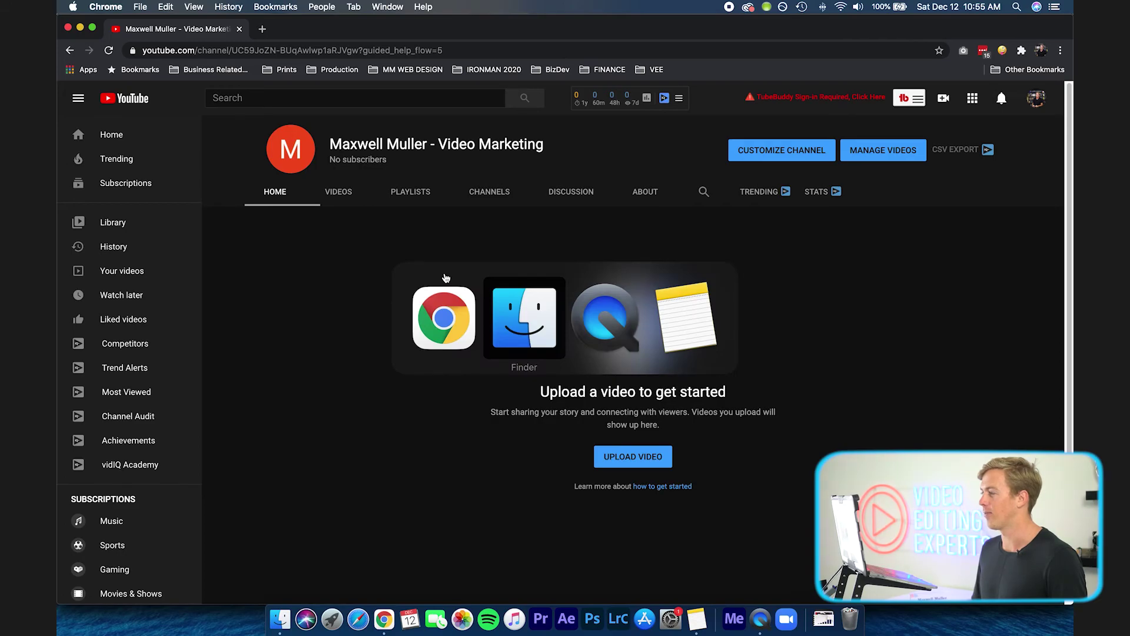
{"action": "left_click_drag", "start_coordinate": [248, 157], "coordinate": [251, 159]}
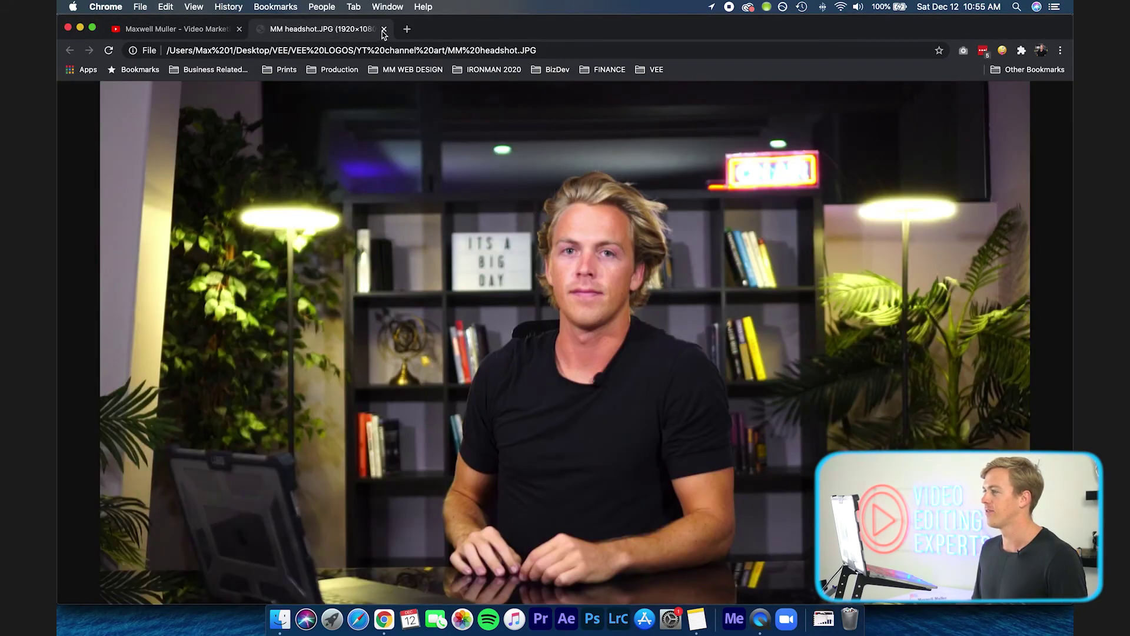
{"action": "left_click", "coordinate": [383, 30]}
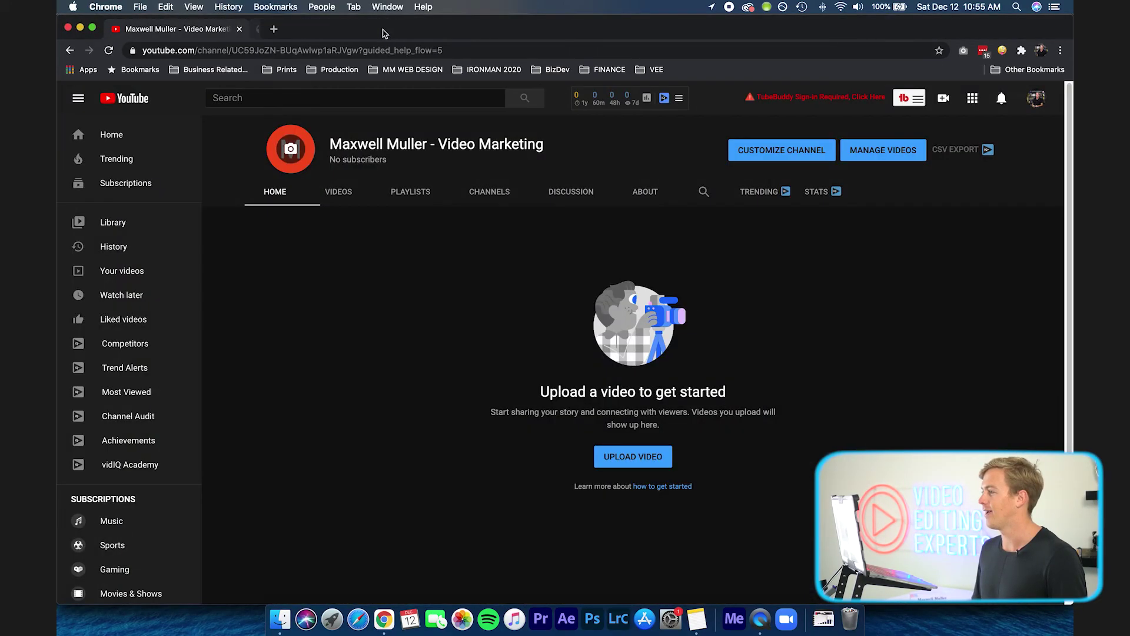
View the new channel's branding customization page in YouTube Studio, dismissing the introduction video and the tip, and close it
{"action": "left_click", "coordinate": [289, 154]}
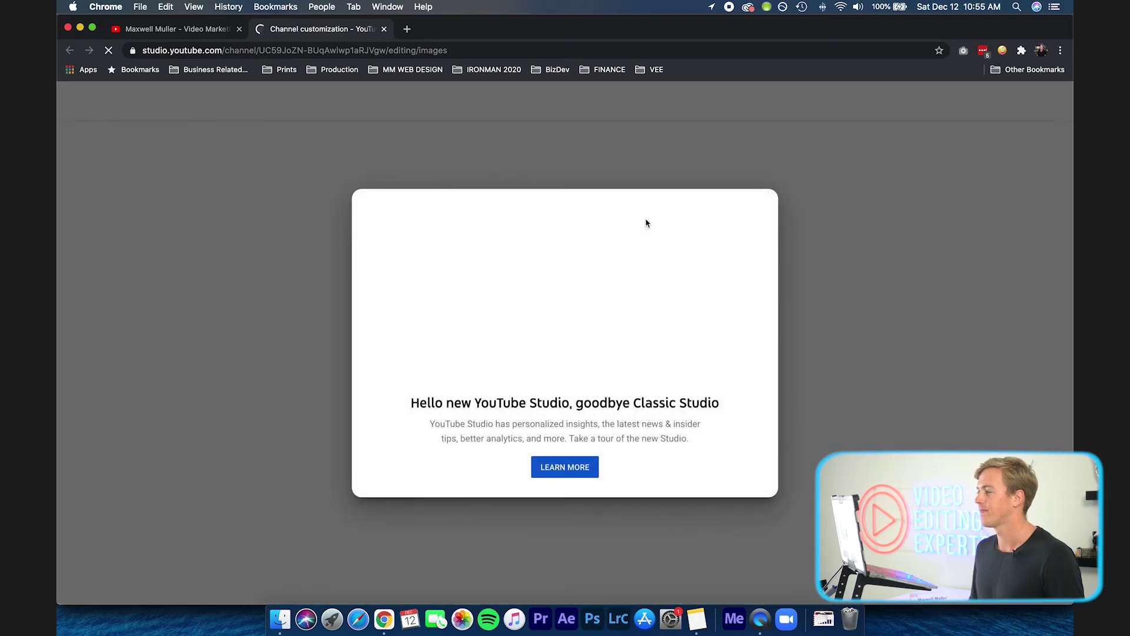
{"action": "left_click", "coordinate": [583, 468]}
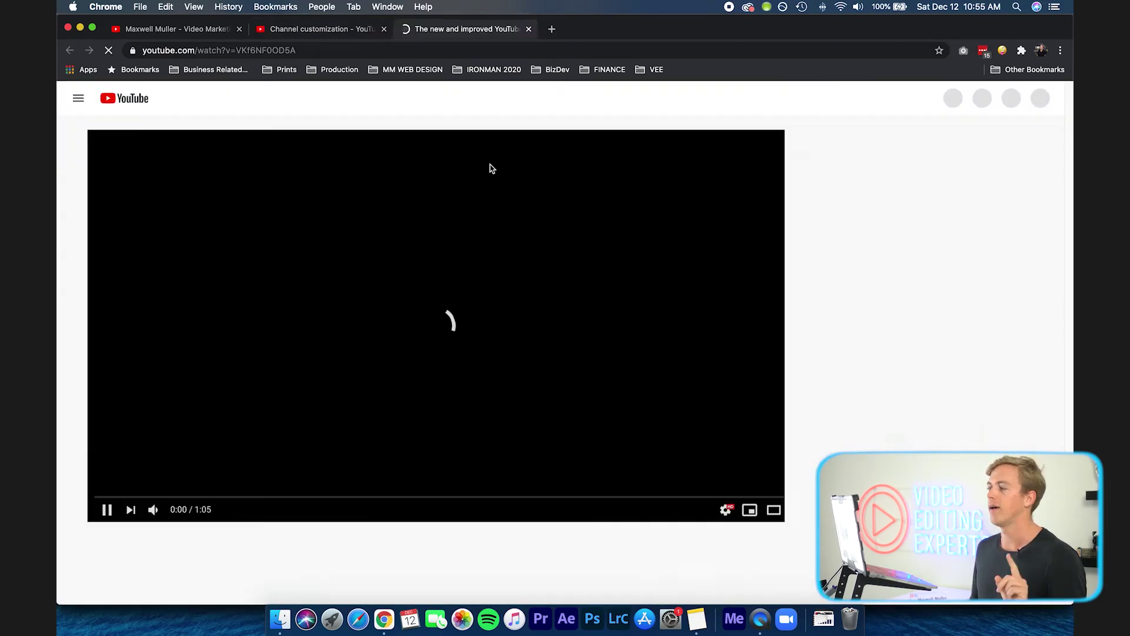
{"action": "left_click", "coordinate": [99, 516]}
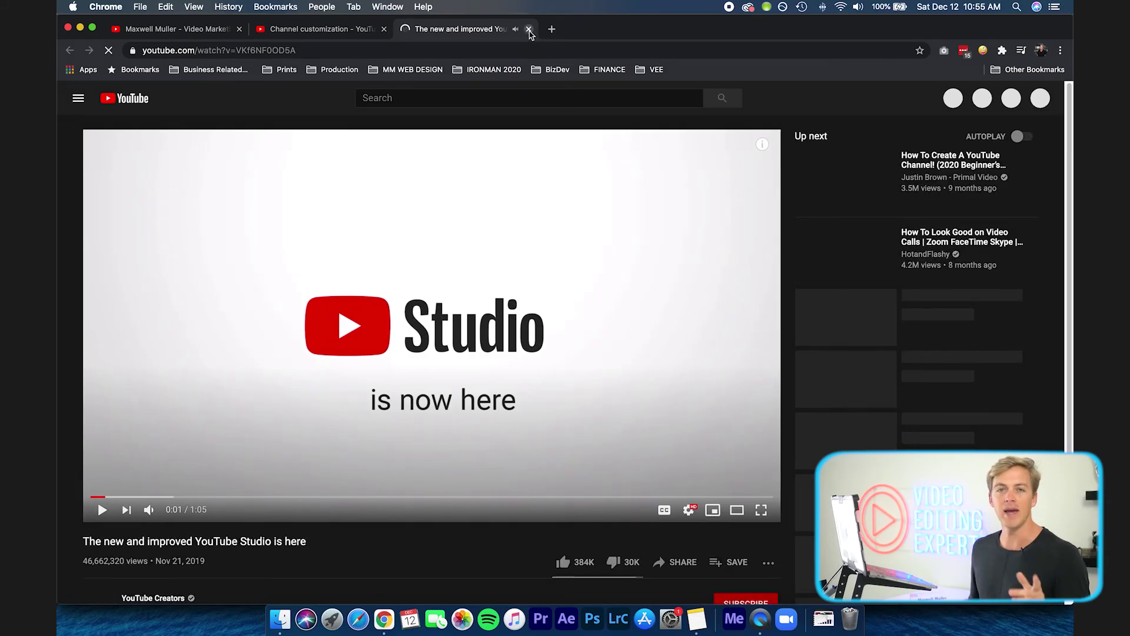
{"action": "left_click", "coordinate": [529, 30]}
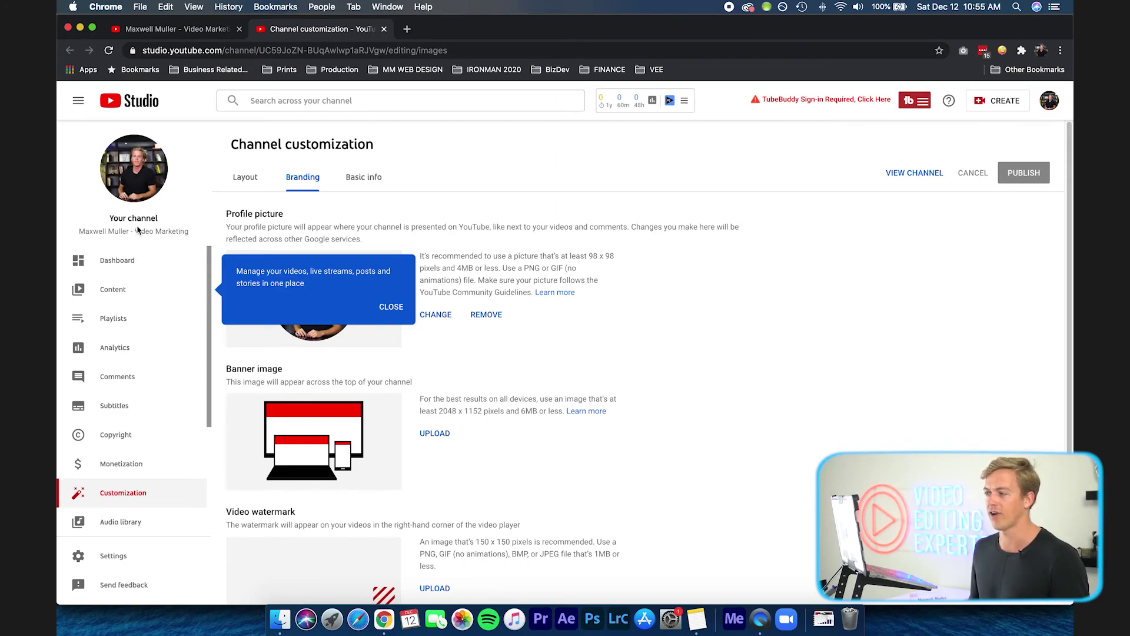
{"action": "left_click", "coordinate": [399, 314]}
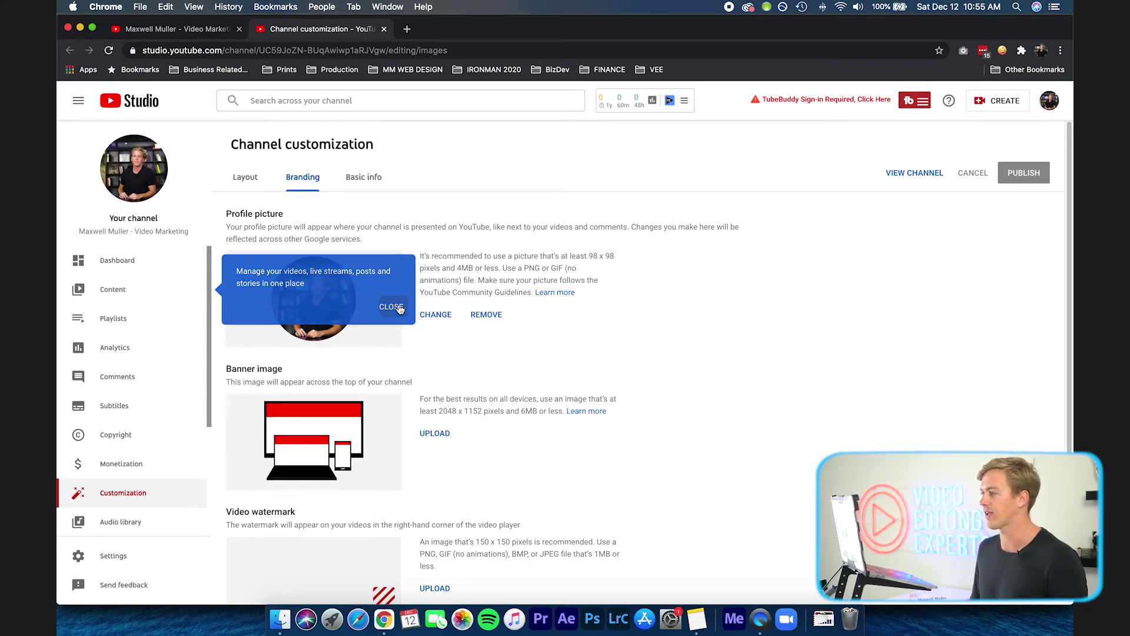
{"action": "left_click", "coordinate": [384, 29]}
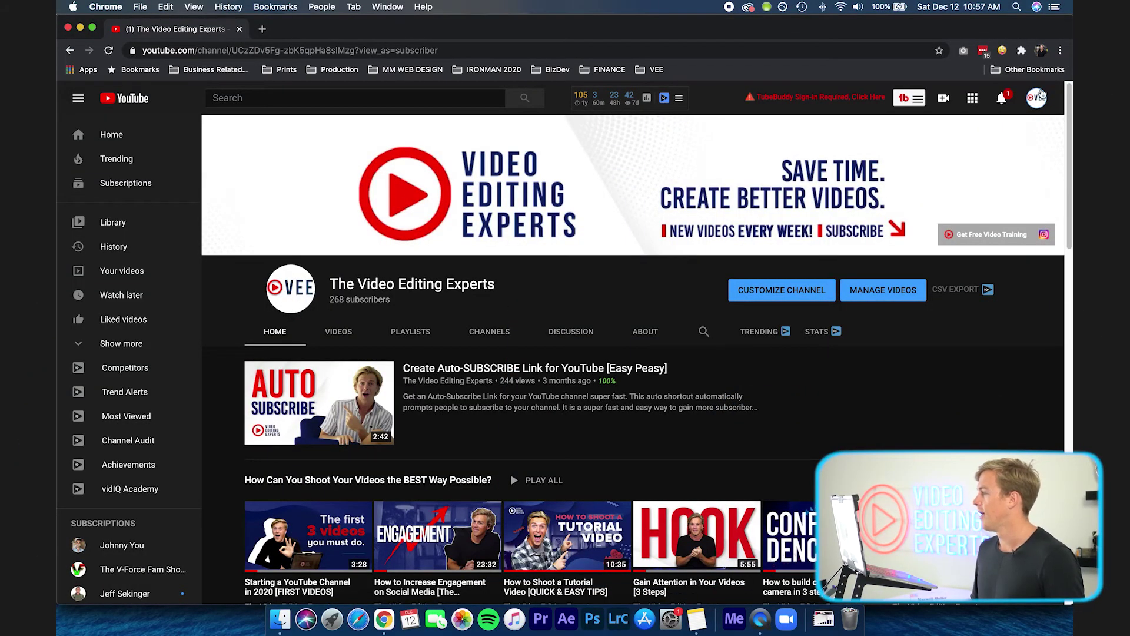
Open the account settings of The Video Editing Experts channel and view its channel status and feature eligibility
{"action": "left_click", "coordinate": [1039, 100]}
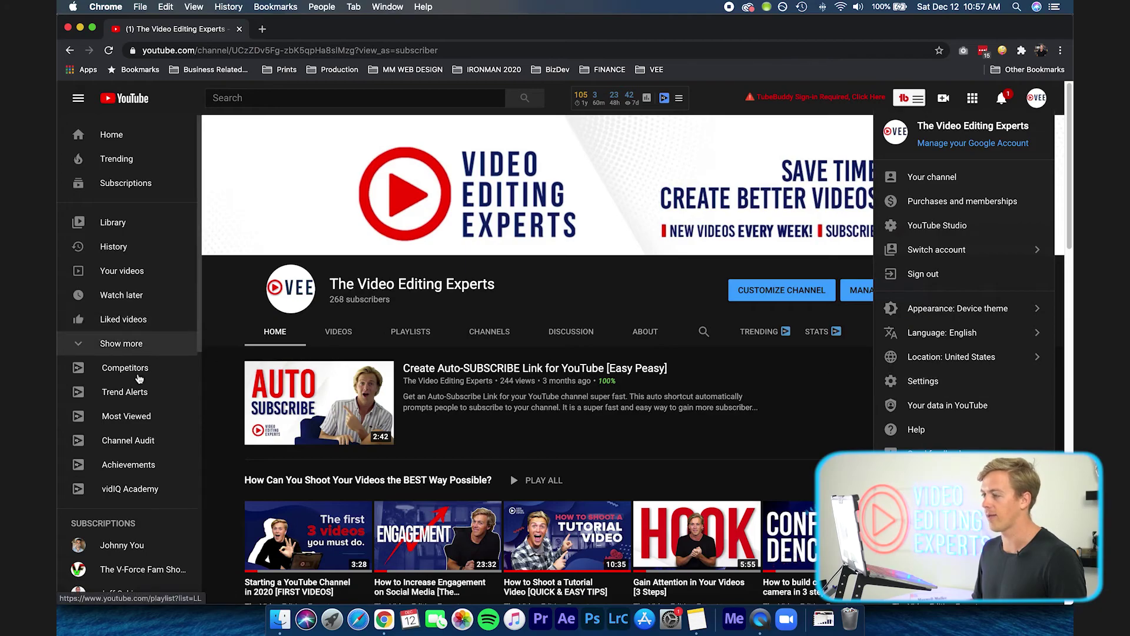
{"action": "left_click", "coordinate": [121, 348]}
{"action": "scroll", "coordinate": [121, 359], "scroll_direction": "down", "scroll_amount": 5}
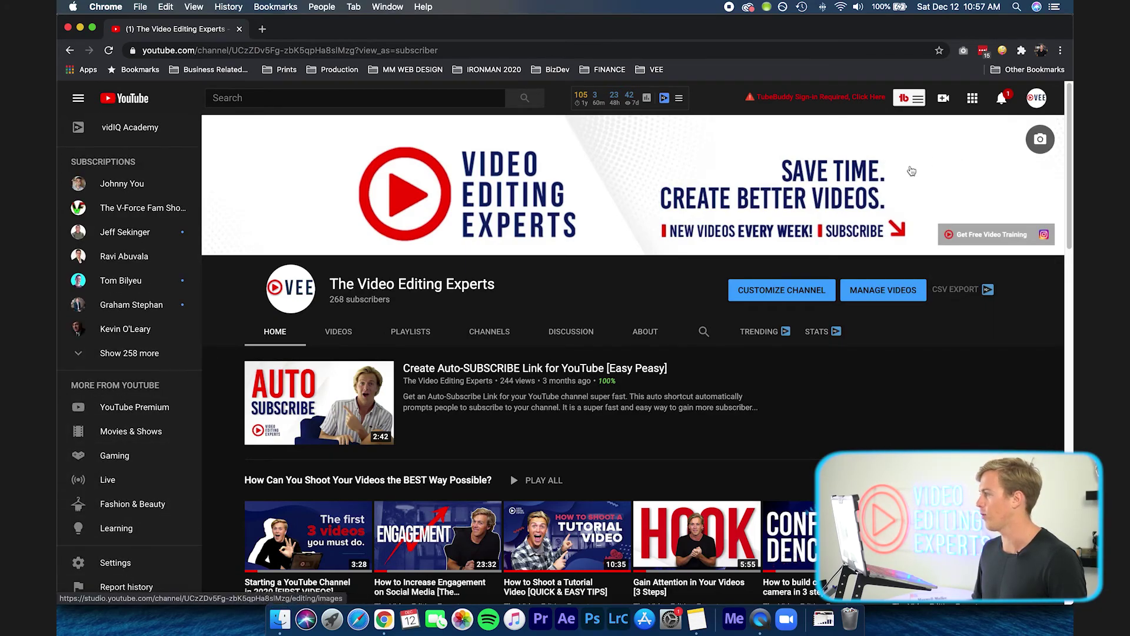
{"action": "left_click", "coordinate": [1038, 99]}
{"action": "left_click", "coordinate": [930, 381]}
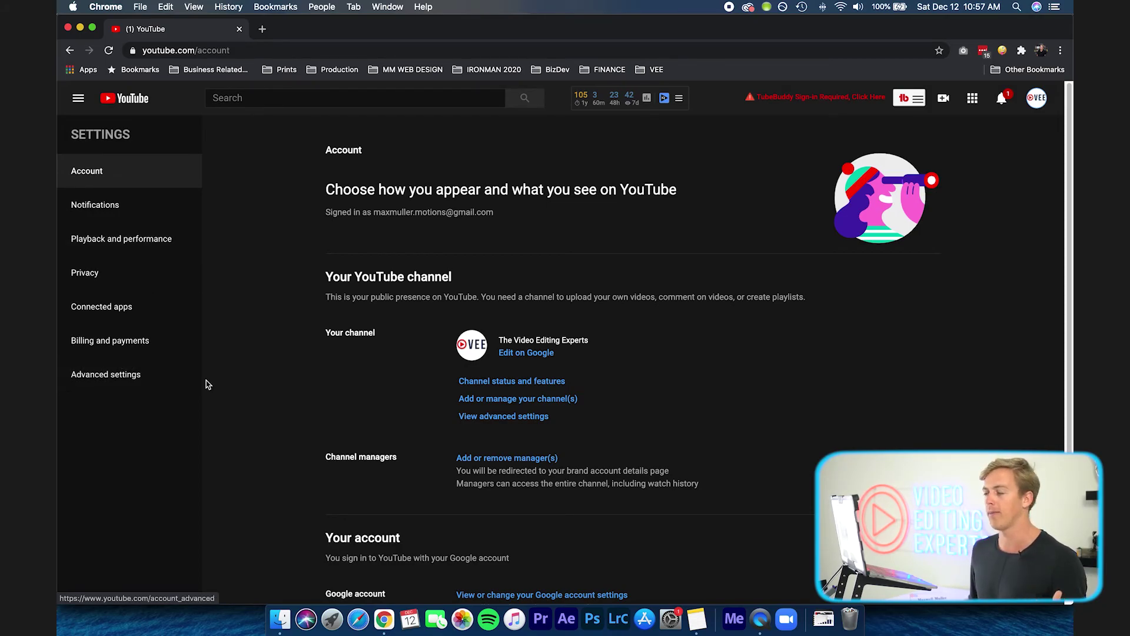
{"action": "left_click", "coordinate": [549, 384]}
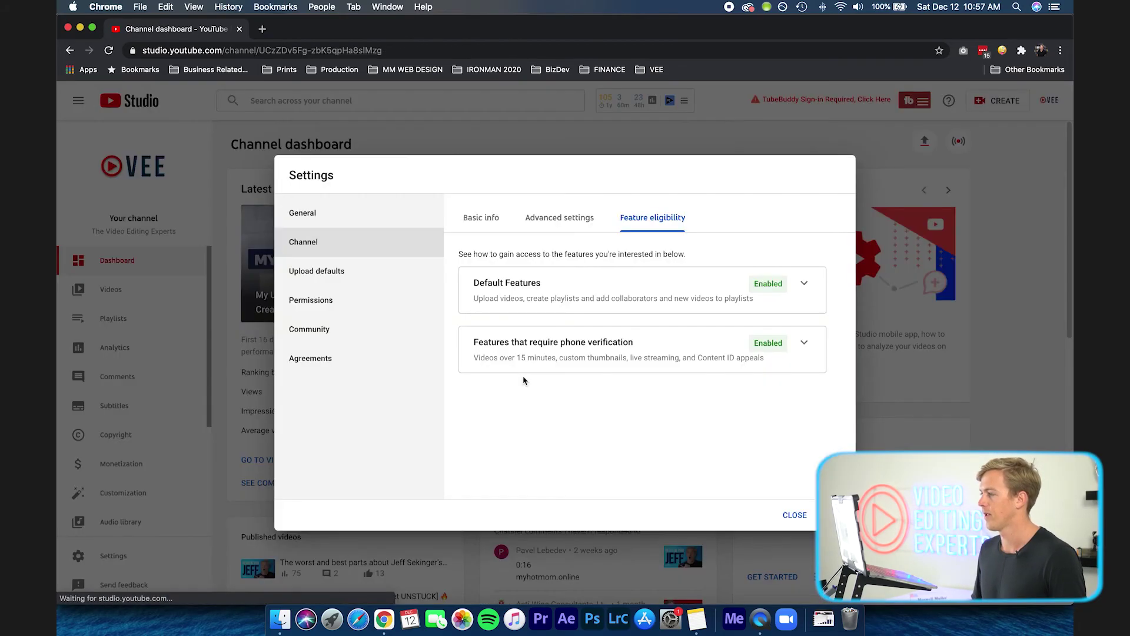
Review the general settings, the channel's basic info with its keywords, and the advanced audience setting for kids' content
{"action": "left_click", "coordinate": [346, 219]}
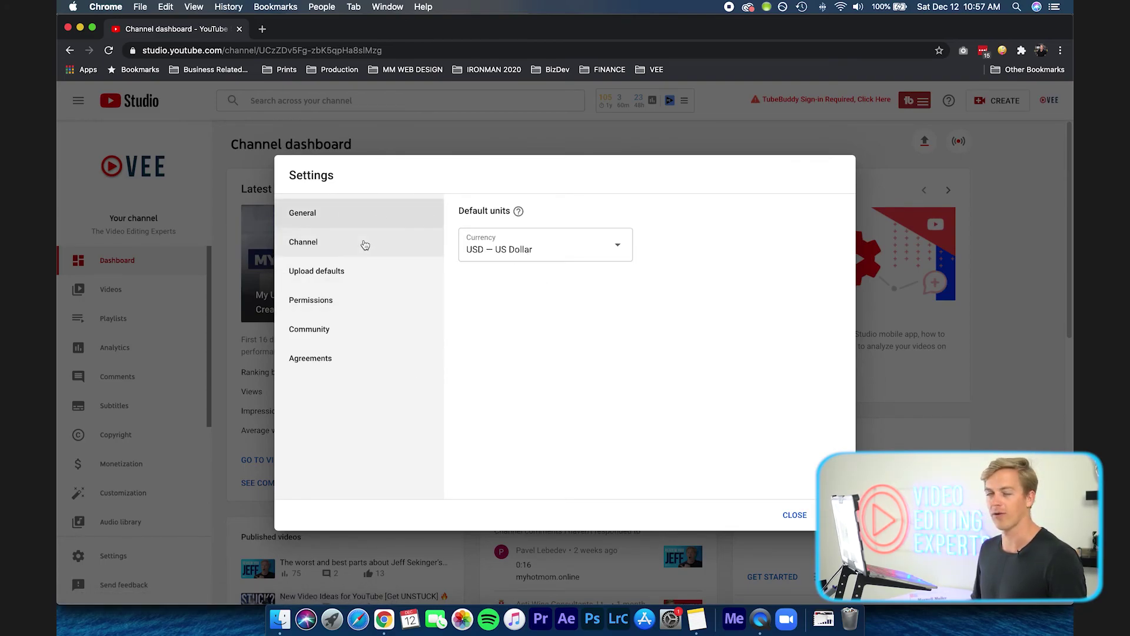
{"action": "left_click", "coordinate": [389, 252]}
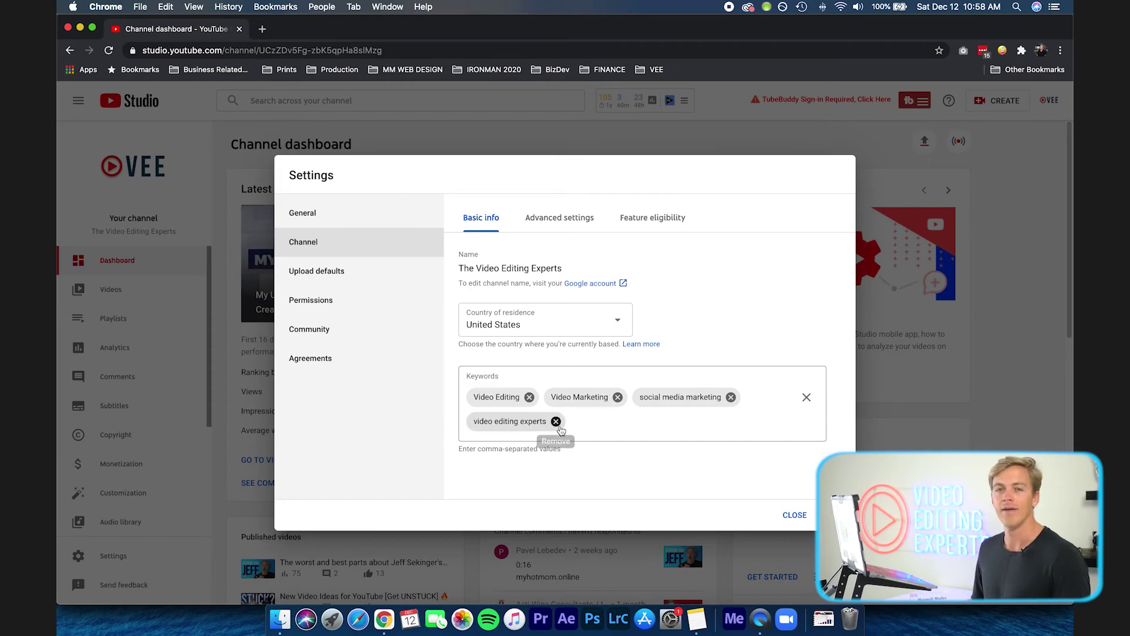
{"action": "left_click", "coordinate": [569, 223]}
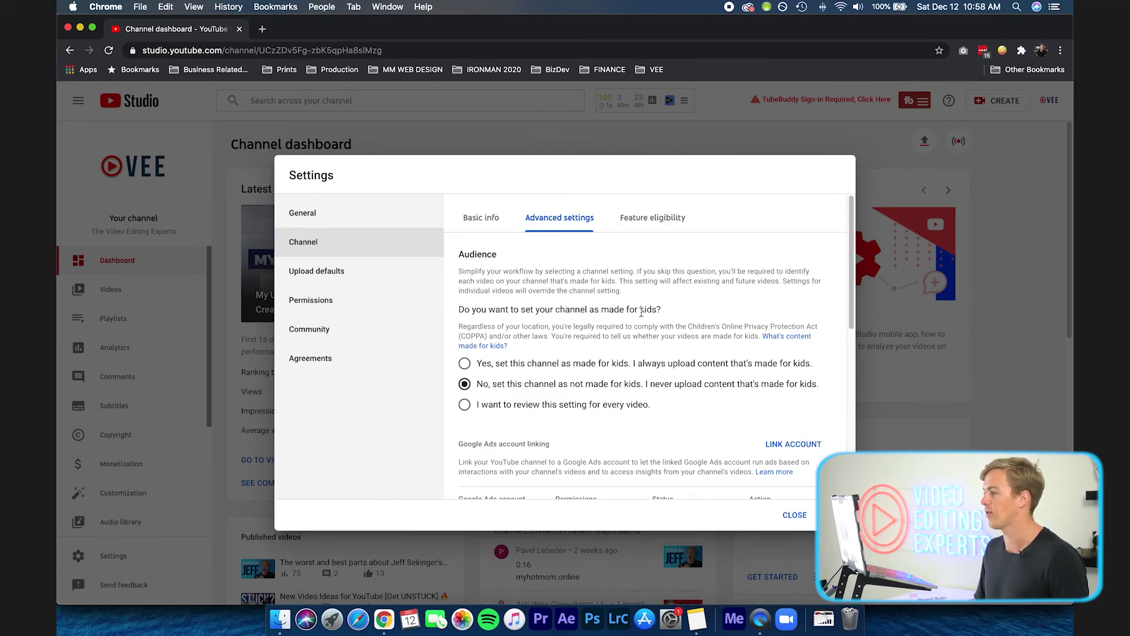
{"action": "scroll", "coordinate": [633, 323], "scroll_direction": "down", "scroll_amount": 1}
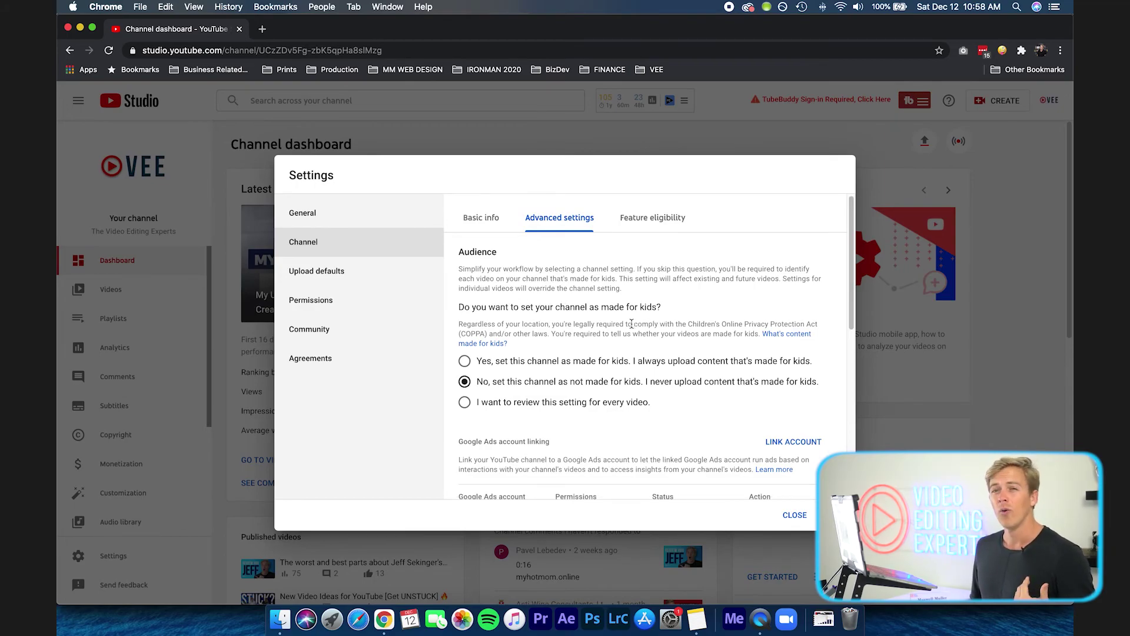
Review the channel's advanced settings for audience, Google Ads account linking, auto-generated captions, subscriber count and advertisements
{"action": "scroll", "coordinate": [637, 327], "scroll_direction": "down", "scroll_amount": 3}
{"action": "scroll", "coordinate": [638, 333], "scroll_direction": "up", "scroll_amount": 2}
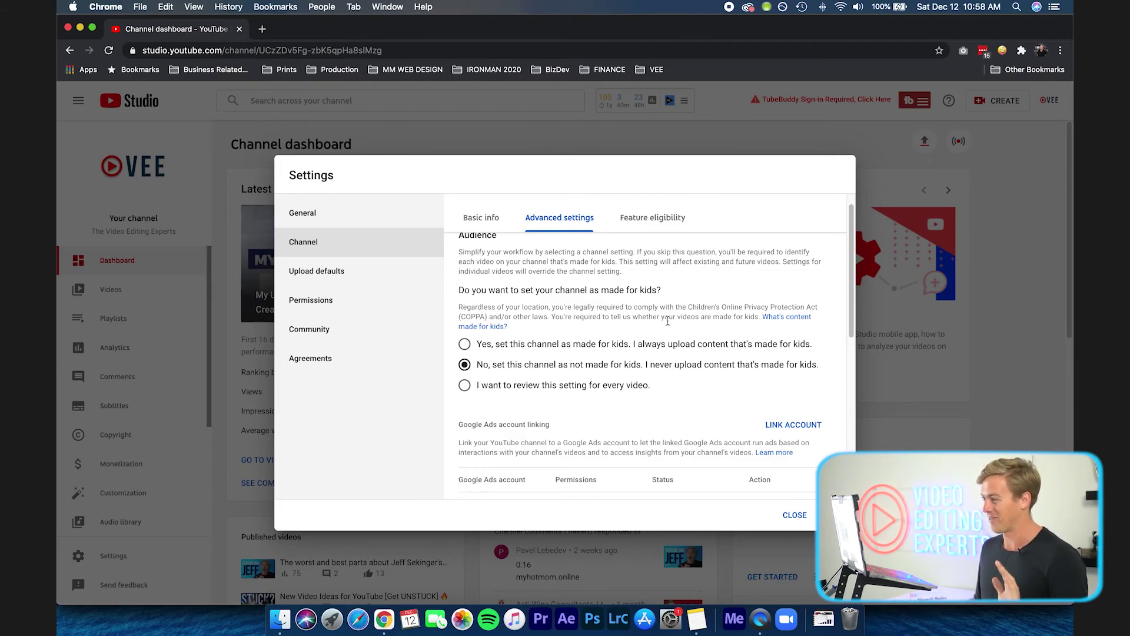
{"action": "scroll", "coordinate": [717, 292], "scroll_direction": "down", "scroll_amount": 3}
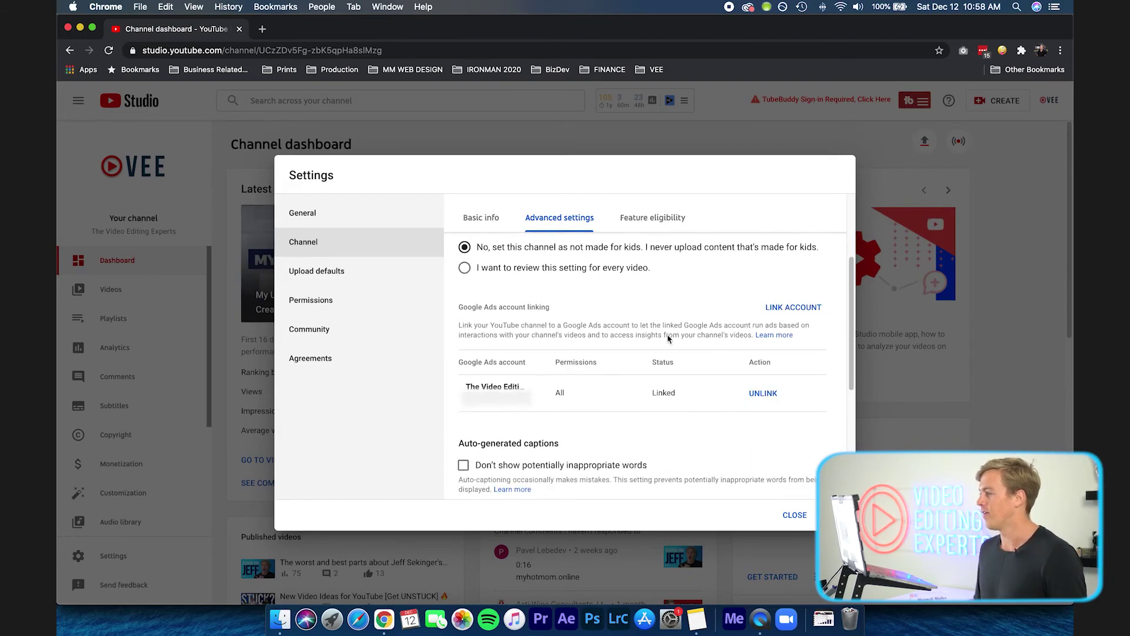
{"action": "scroll", "coordinate": [668, 336], "scroll_direction": "down", "scroll_amount": 1}
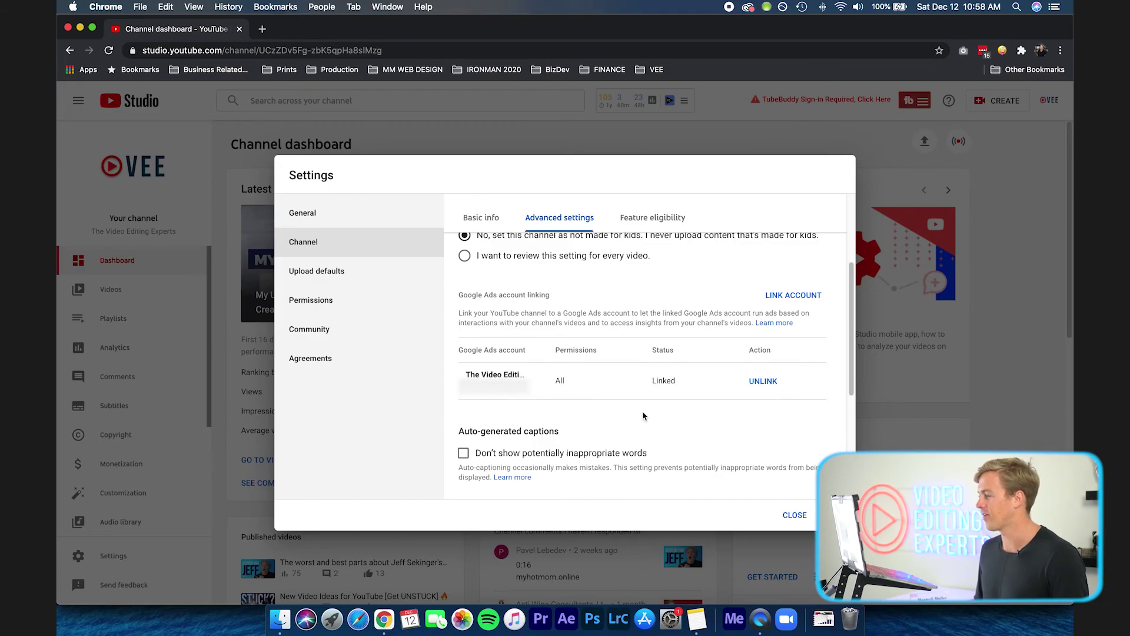
{"action": "scroll", "coordinate": [641, 417], "scroll_direction": "down", "scroll_amount": 2}
{"action": "scroll", "coordinate": [618, 375], "scroll_direction": "down", "scroll_amount": 3}
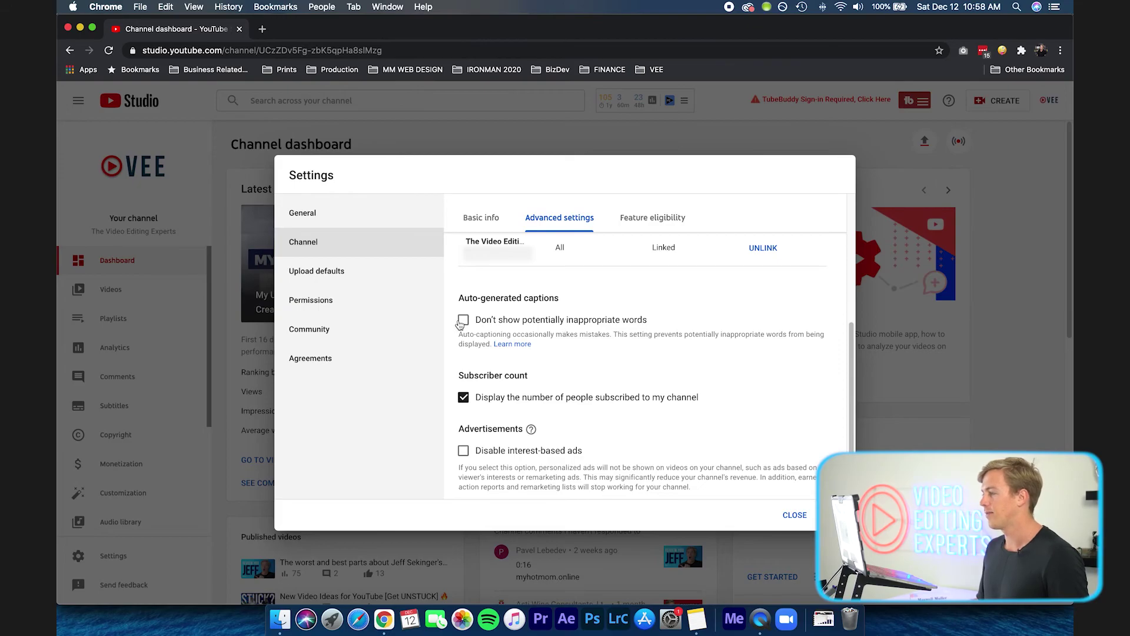
{"action": "scroll", "coordinate": [605, 348], "scroll_direction": "down", "scroll_amount": 3}
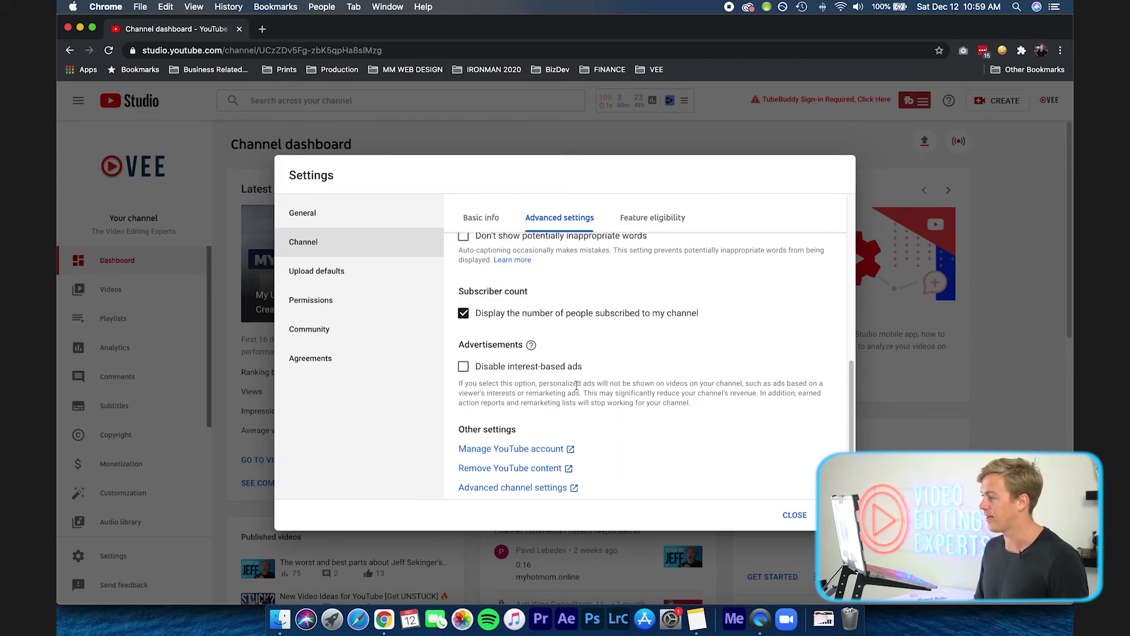
{"action": "scroll", "coordinate": [654, 382], "scroll_direction": "down", "scroll_amount": 1}
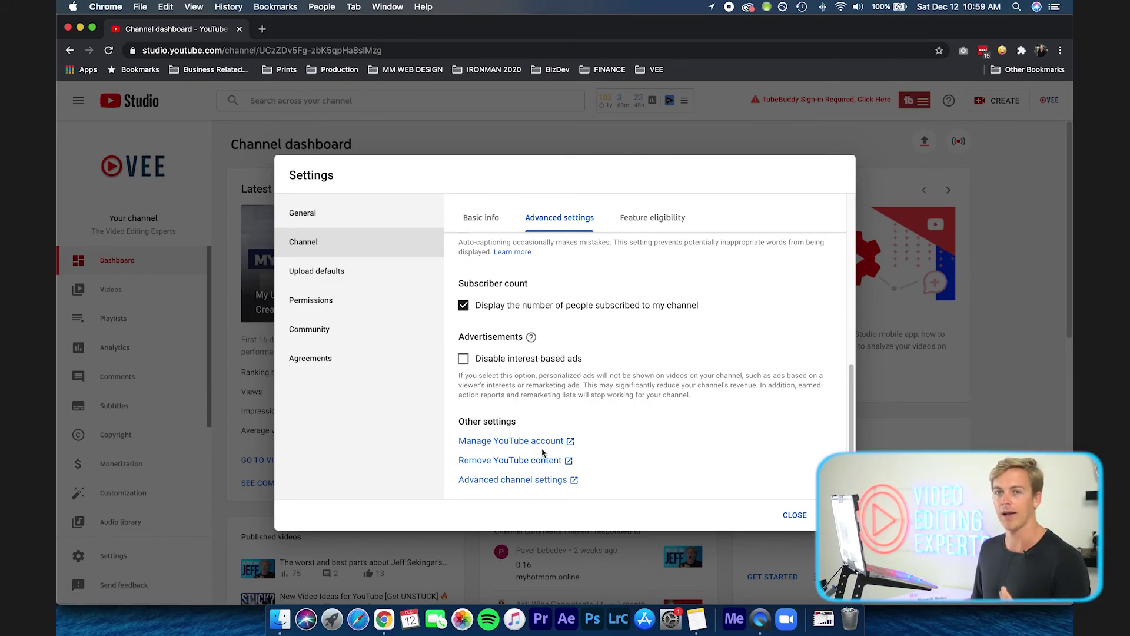
View the associated website in the advanced channel settings, close that page, and check the channel's feature eligibility
{"action": "left_click", "coordinate": [529, 485]}
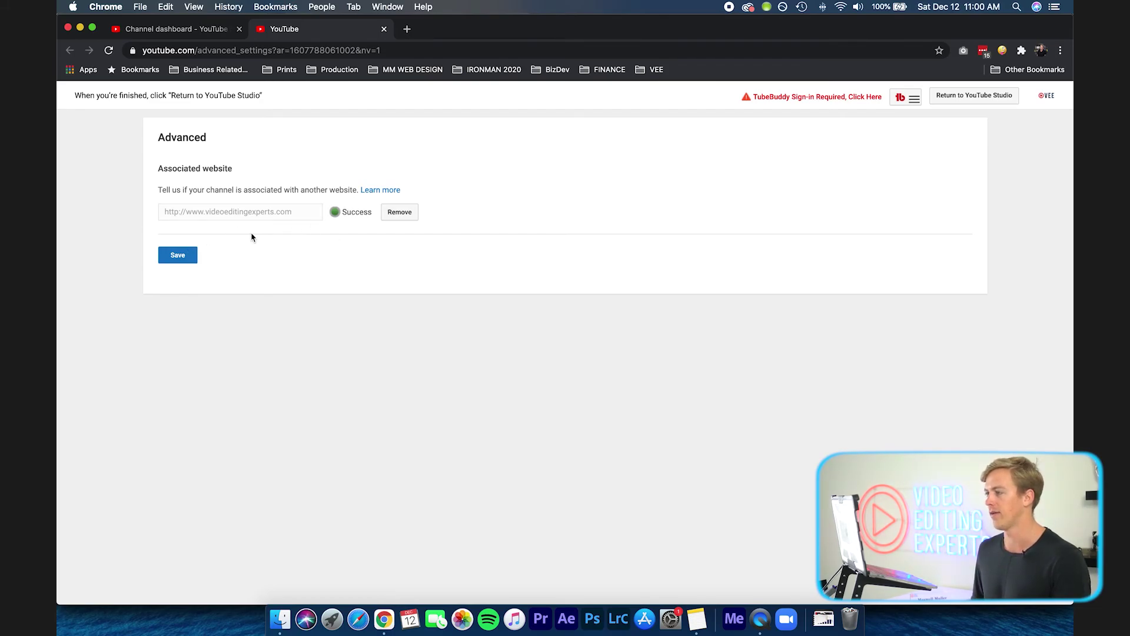
{"action": "left_click", "coordinate": [384, 29]}
{"action": "left_click", "coordinate": [676, 217]}
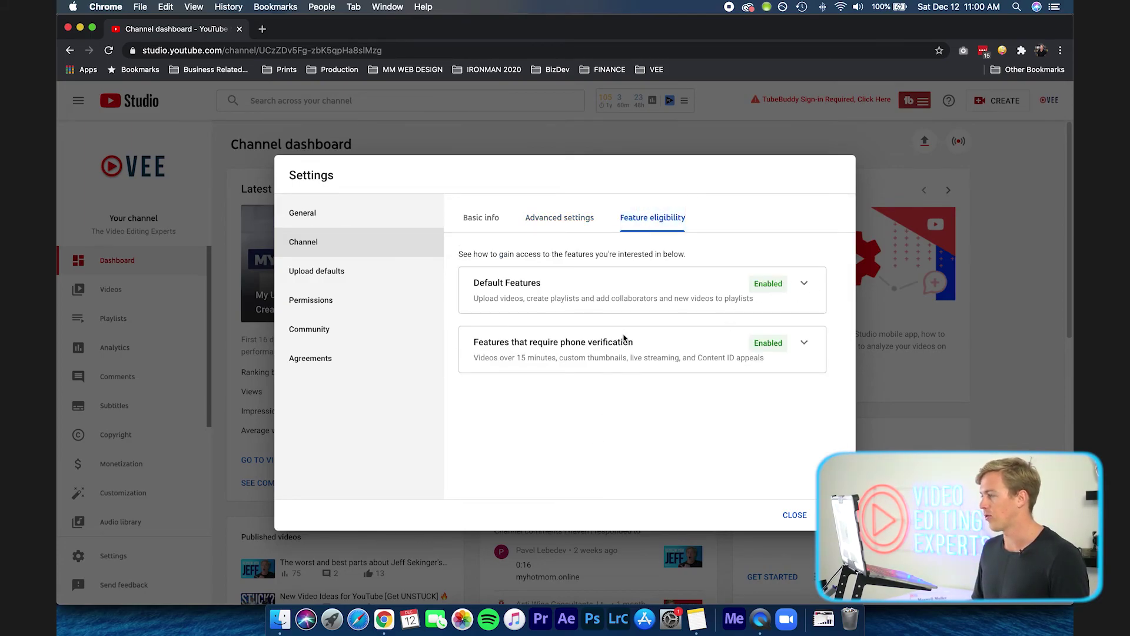
Read through the default video description in the upload defaults, from the website link to the social media links
{"action": "left_click", "coordinate": [337, 271]}
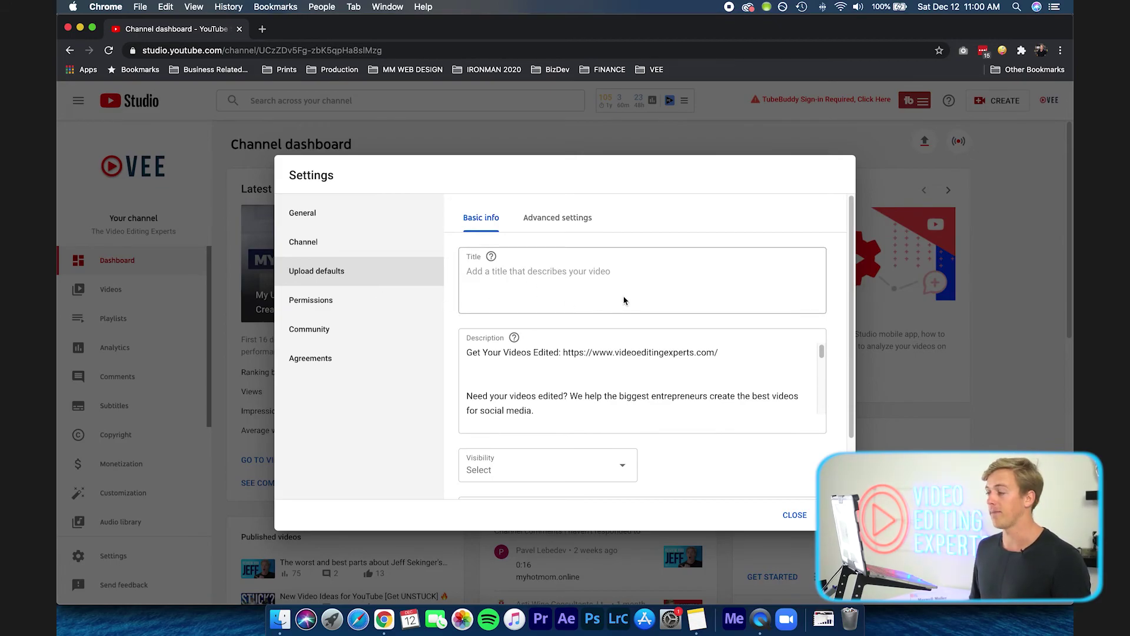
{"action": "scroll", "coordinate": [660, 384], "scroll_direction": "down", "scroll_amount": 1}
{"action": "scroll", "coordinate": [660, 383], "scroll_direction": "up", "scroll_amount": 1}
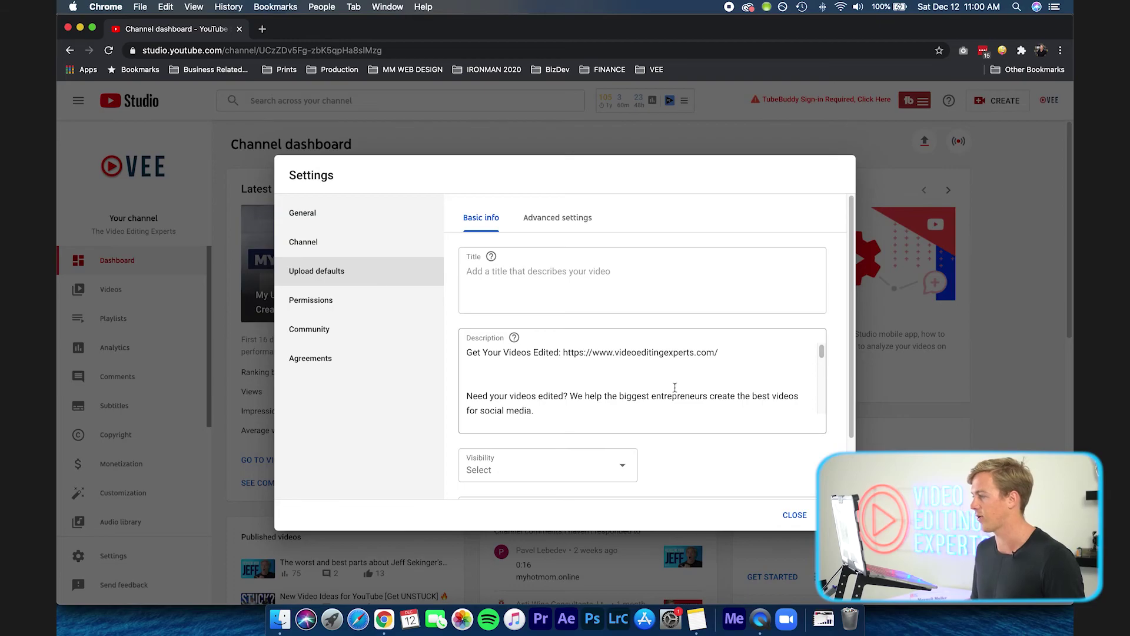
{"action": "left_click", "coordinate": [628, 360]}
{"action": "left_click_drag", "start_coordinate": [721, 357], "coordinate": [682, 357]}
{"action": "left_click", "coordinate": [637, 366]}
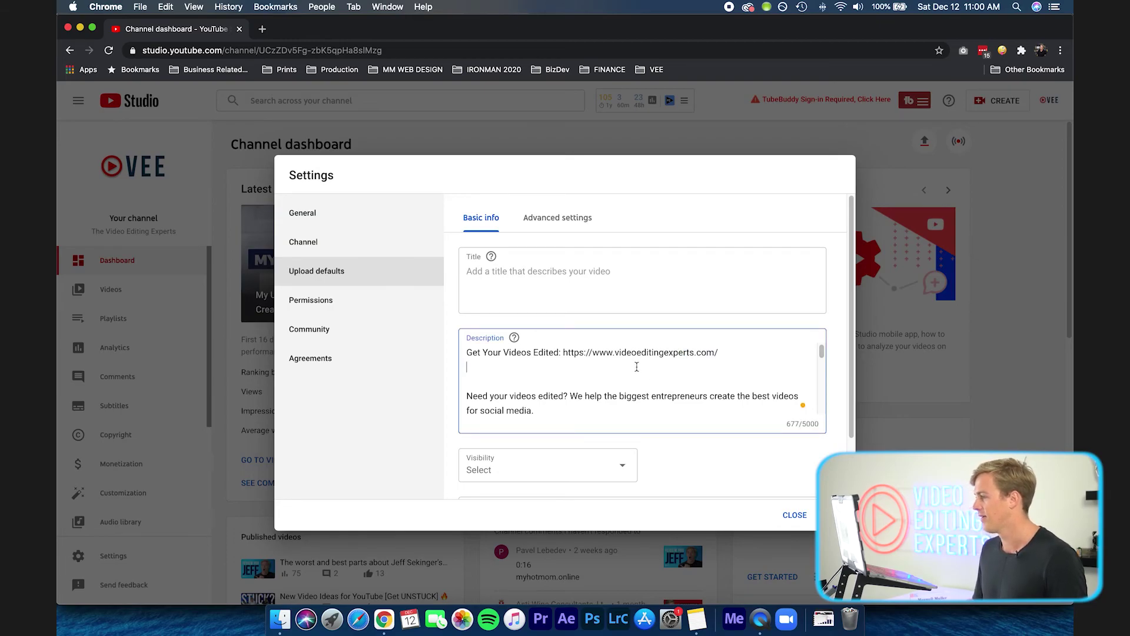
{"action": "scroll", "coordinate": [667, 370], "scroll_direction": "down", "scroll_amount": 2}
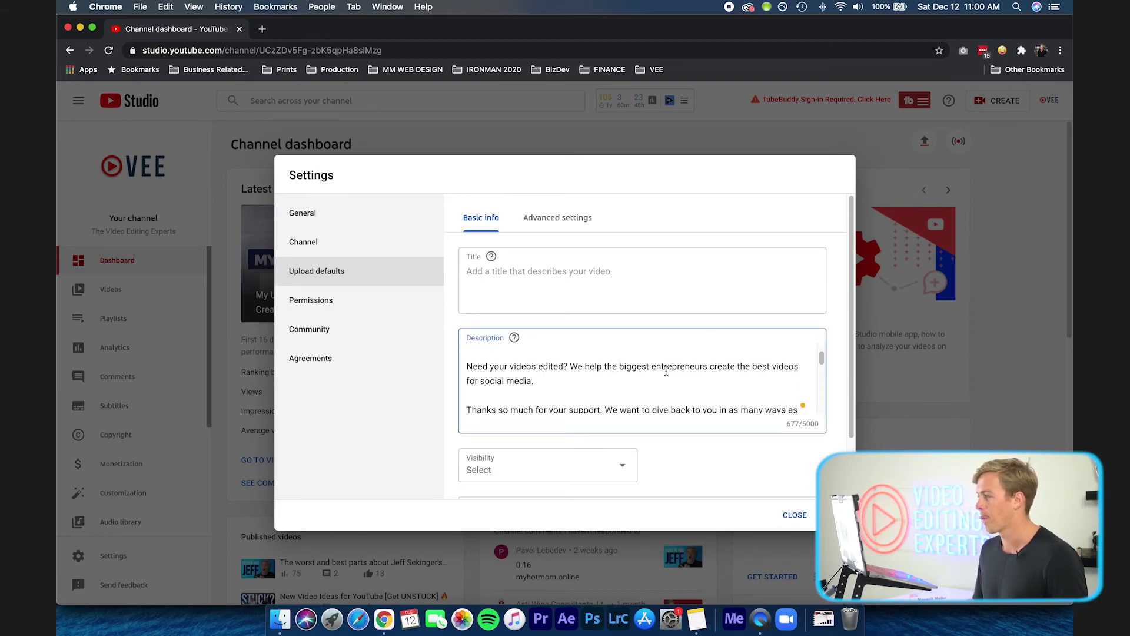
{"action": "scroll", "coordinate": [610, 375], "scroll_direction": "down", "scroll_amount": 1}
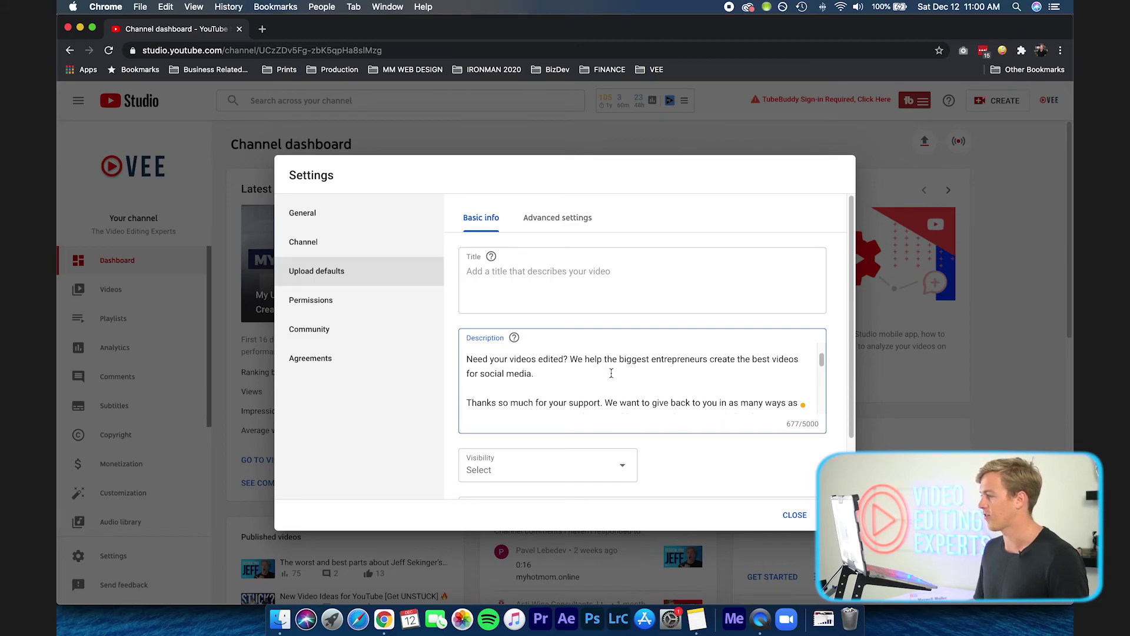
{"action": "scroll", "coordinate": [648, 377], "scroll_direction": "down", "scroll_amount": 3}
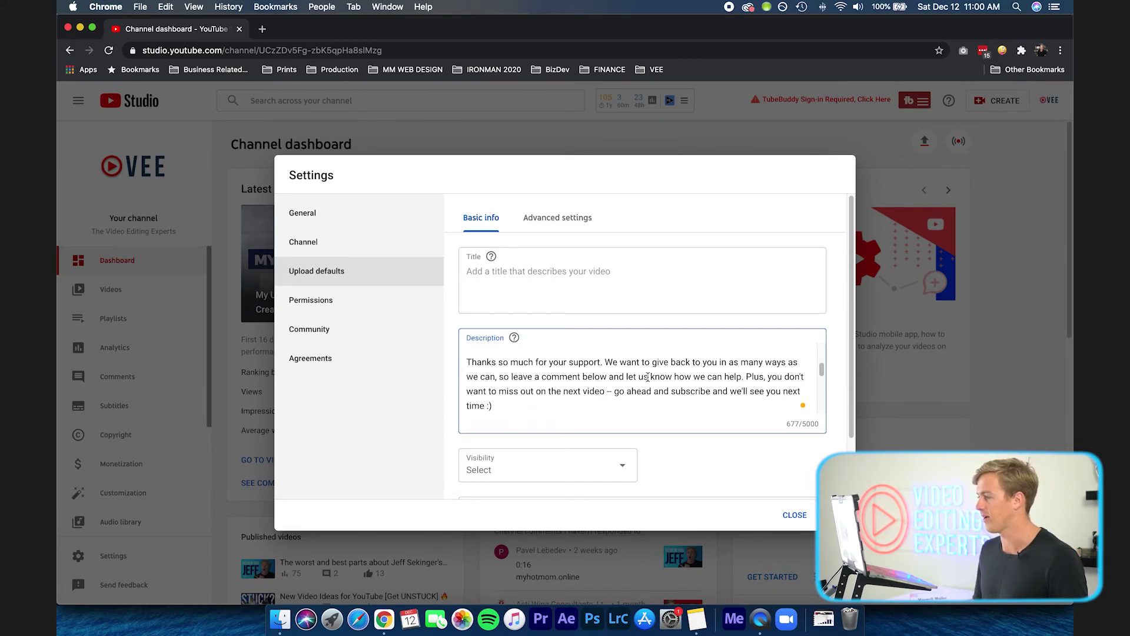
{"action": "scroll", "coordinate": [598, 367], "scroll_direction": "down", "scroll_amount": 3}
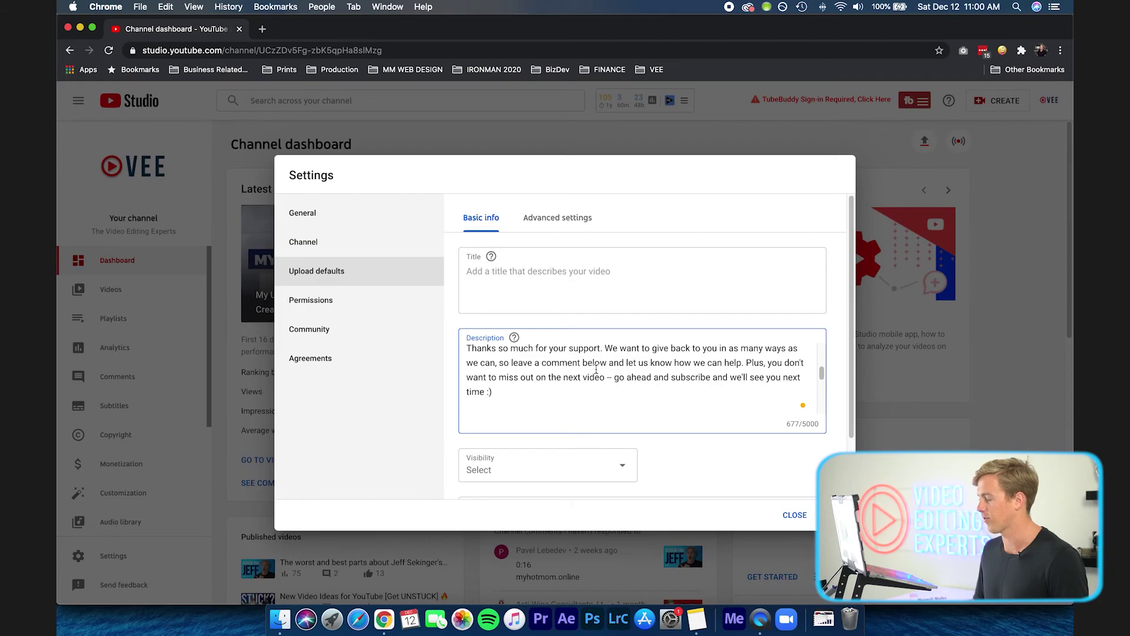
{"action": "scroll", "coordinate": [595, 369], "scroll_direction": "down", "scroll_amount": 5}
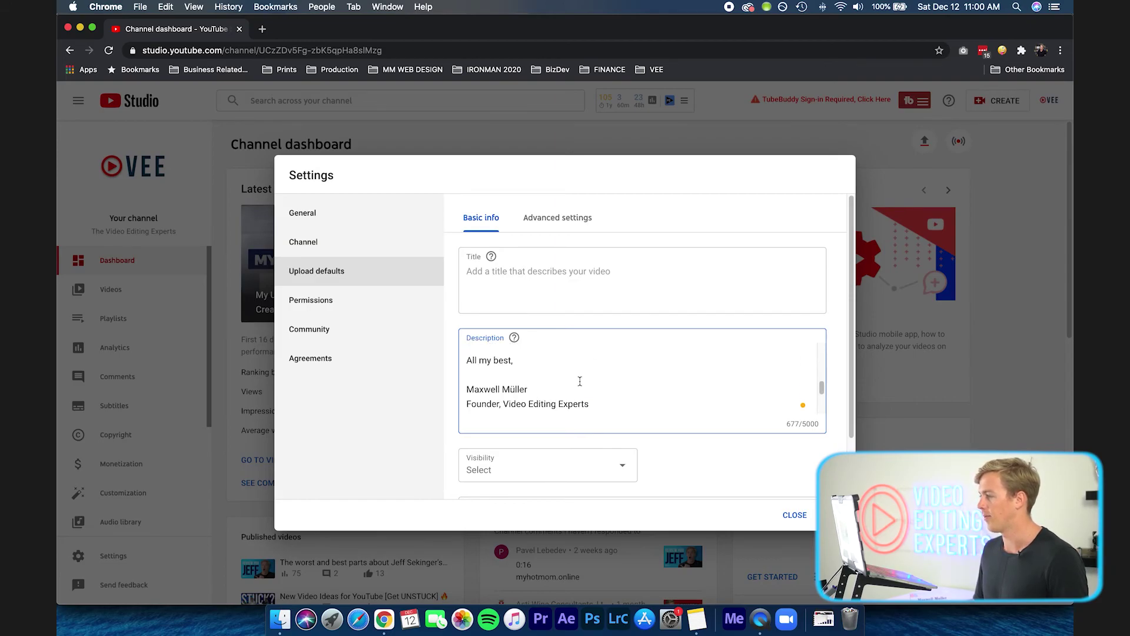
{"action": "scroll", "coordinate": [580, 381], "scroll_direction": "down", "scroll_amount": 1}
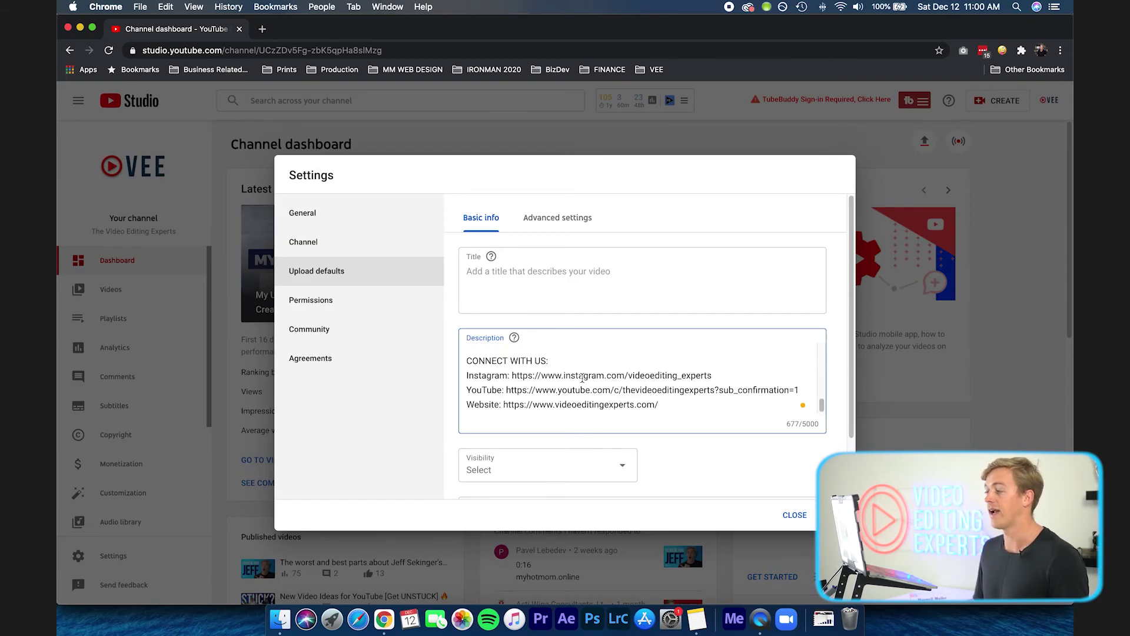
Set the default visibility for uploads to Private
{"action": "scroll", "coordinate": [636, 367], "scroll_direction": "down", "scroll_amount": 1}
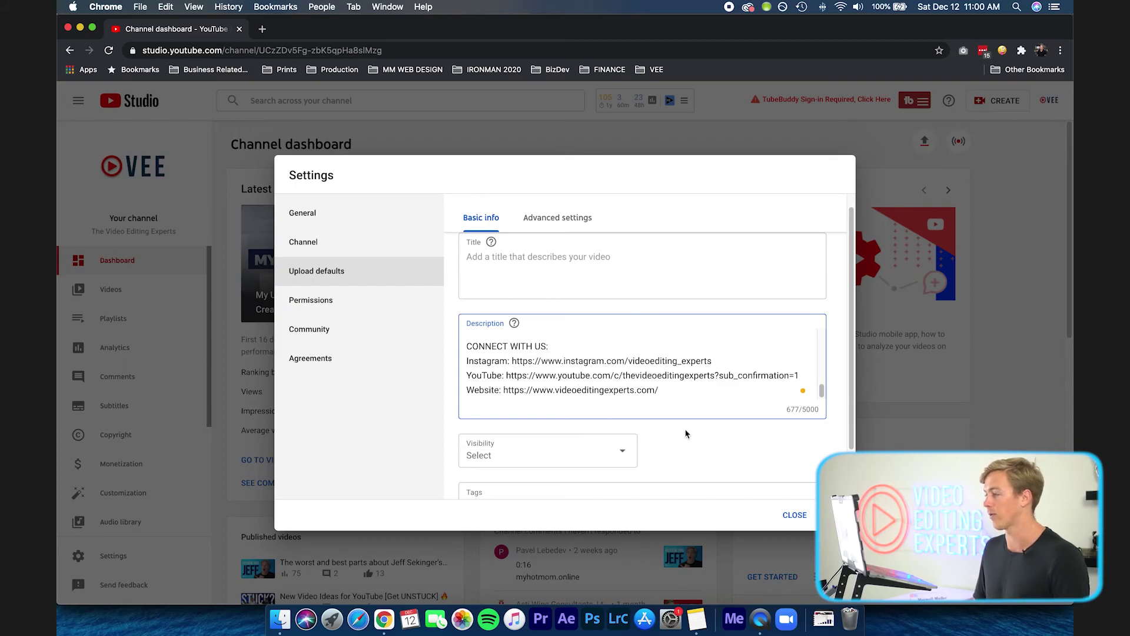
{"action": "scroll", "coordinate": [686, 434], "scroll_direction": "down", "scroll_amount": 3}
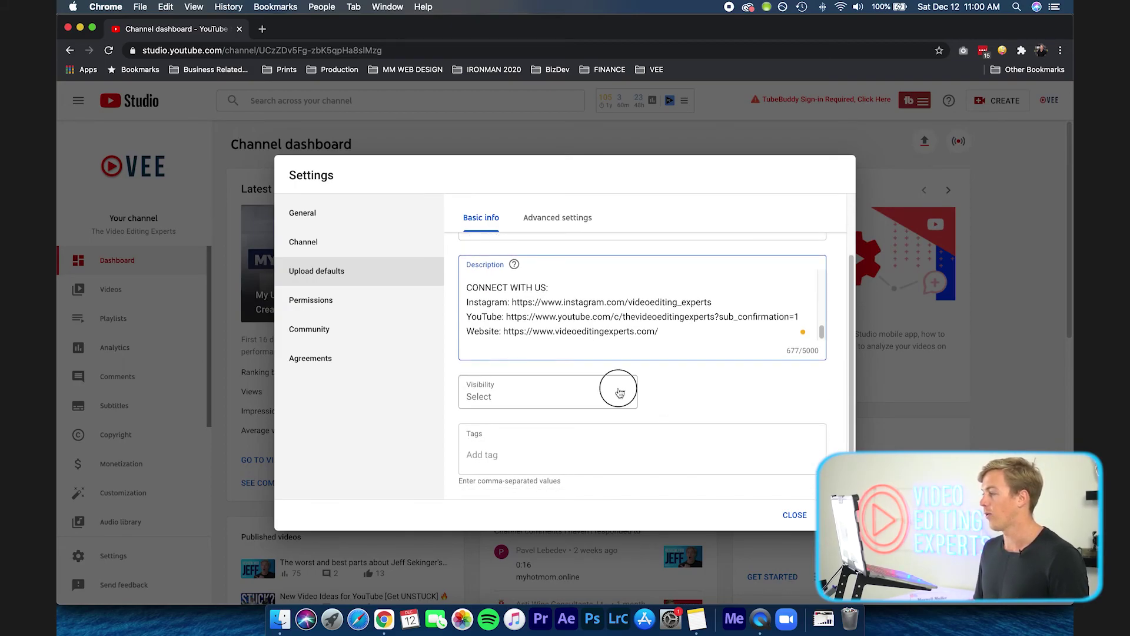
{"action": "left_click", "coordinate": [620, 392]}
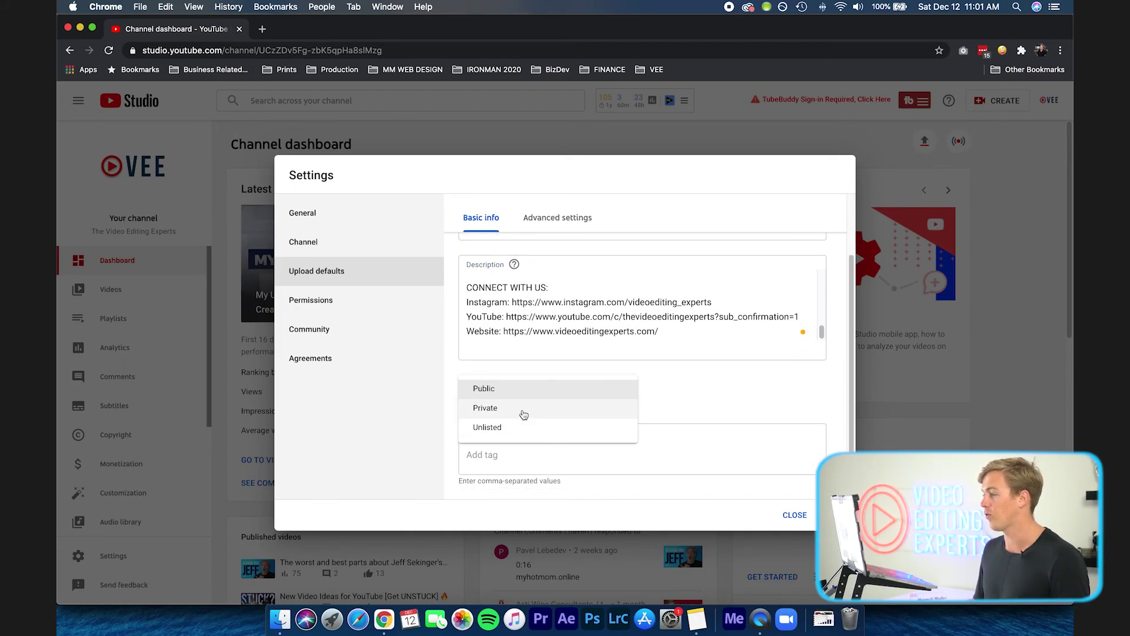
{"action": "left_click", "coordinate": [523, 414]}
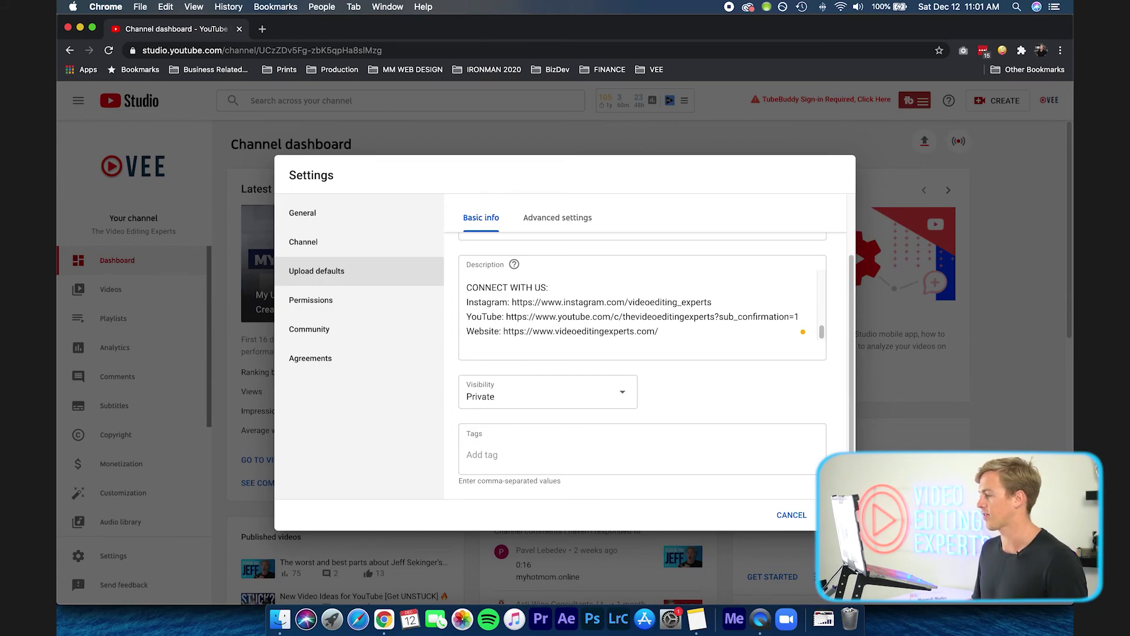
Add the default upload tags "video editing experts", "video editing" and "social media strategy", and save the settings
{"action": "left_click", "coordinate": [538, 452]}
{"action": "type", "text": "video "}
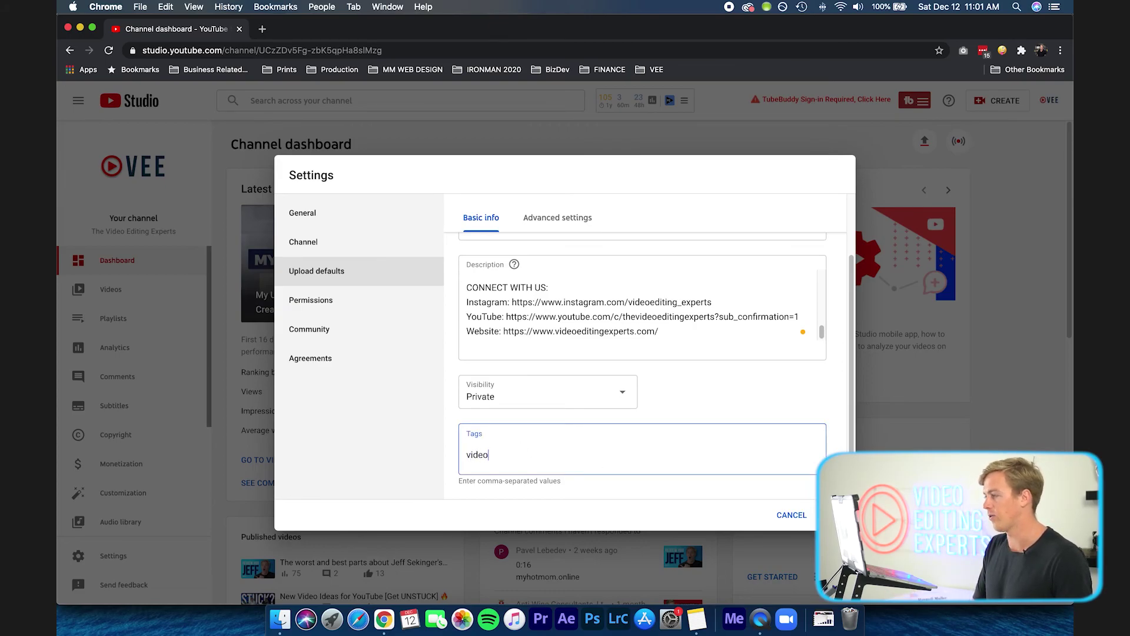
{"action": "type", "text": "editing exper"}
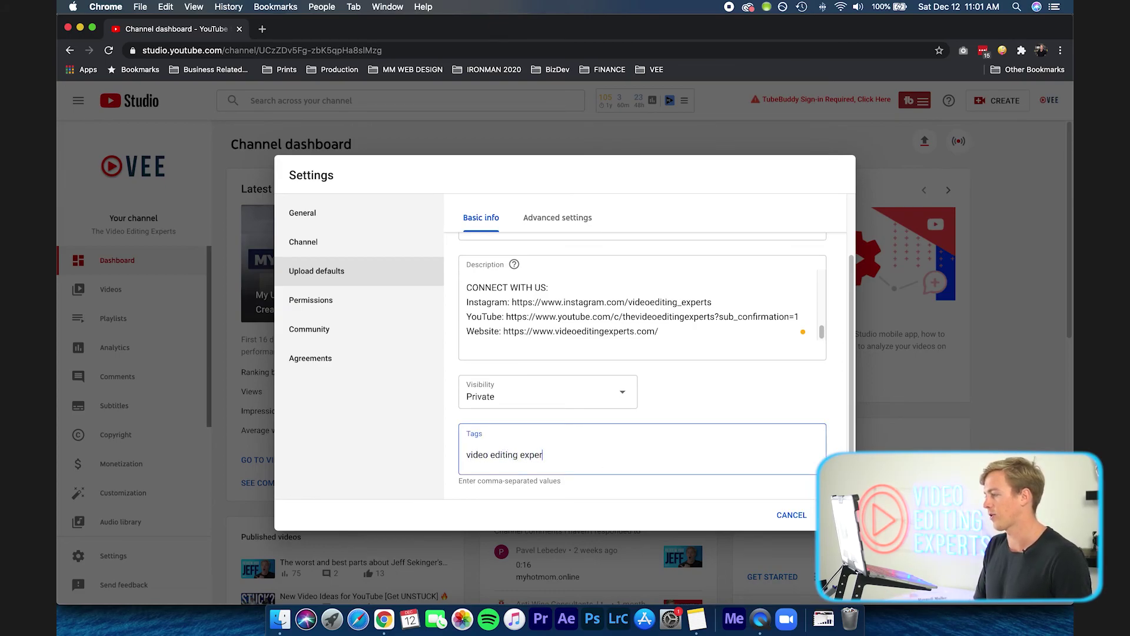
{"action": "type", "text": "ts, "}
{"action": "type", "text": "video editin"}
{"action": "type", "text": "ting,social media"}
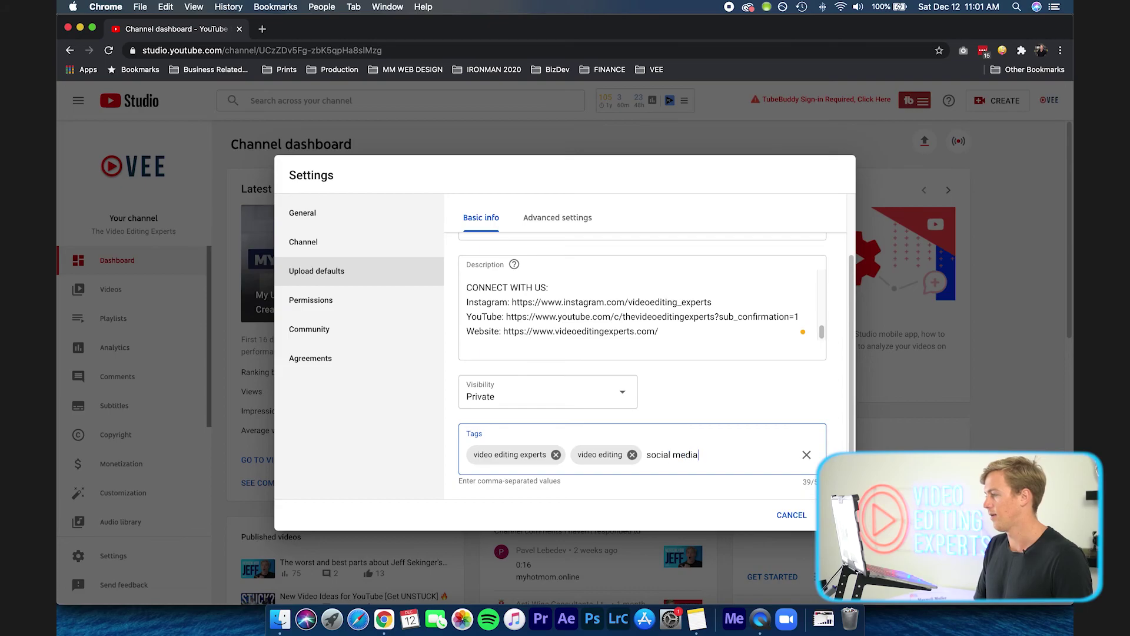
{"action": "type", "text": " strategy"}
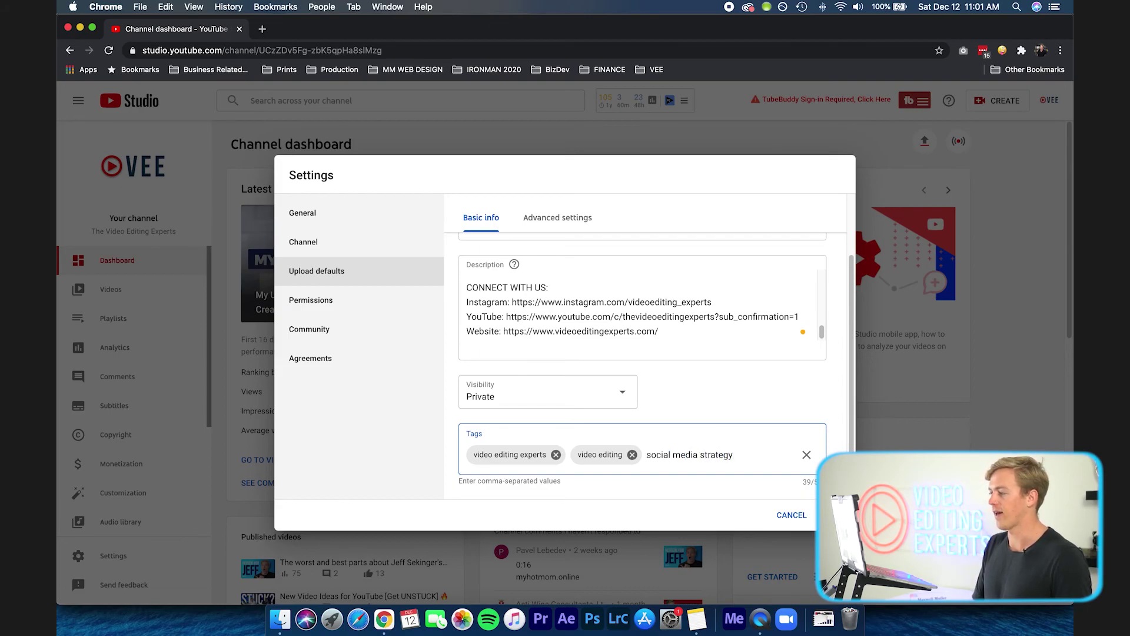
{"action": "type", "text": ","}
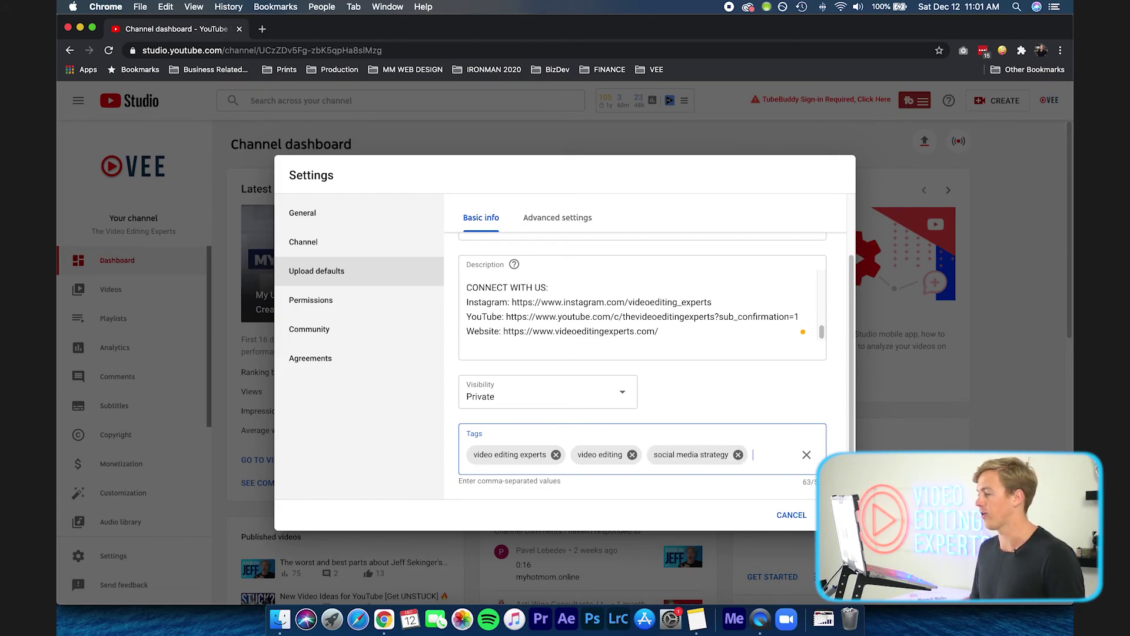
{"action": "left_click", "coordinate": [831, 515]}
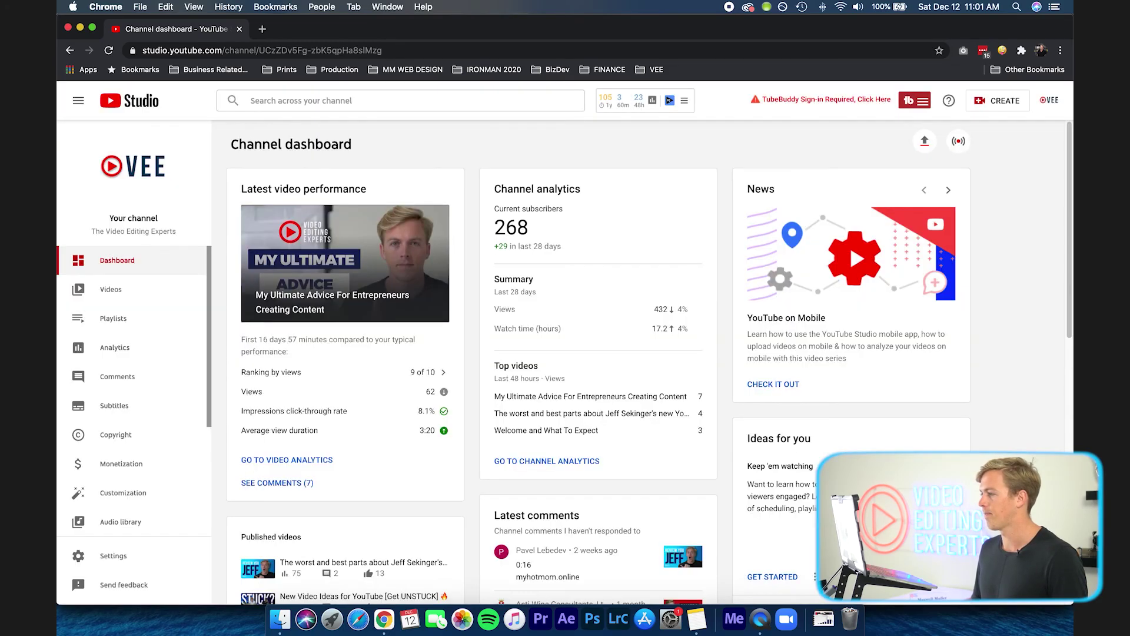
Reopen the channel settings and review the upload defaults, the permissions options and the community automated filters
{"action": "left_click", "coordinate": [141, 554]}
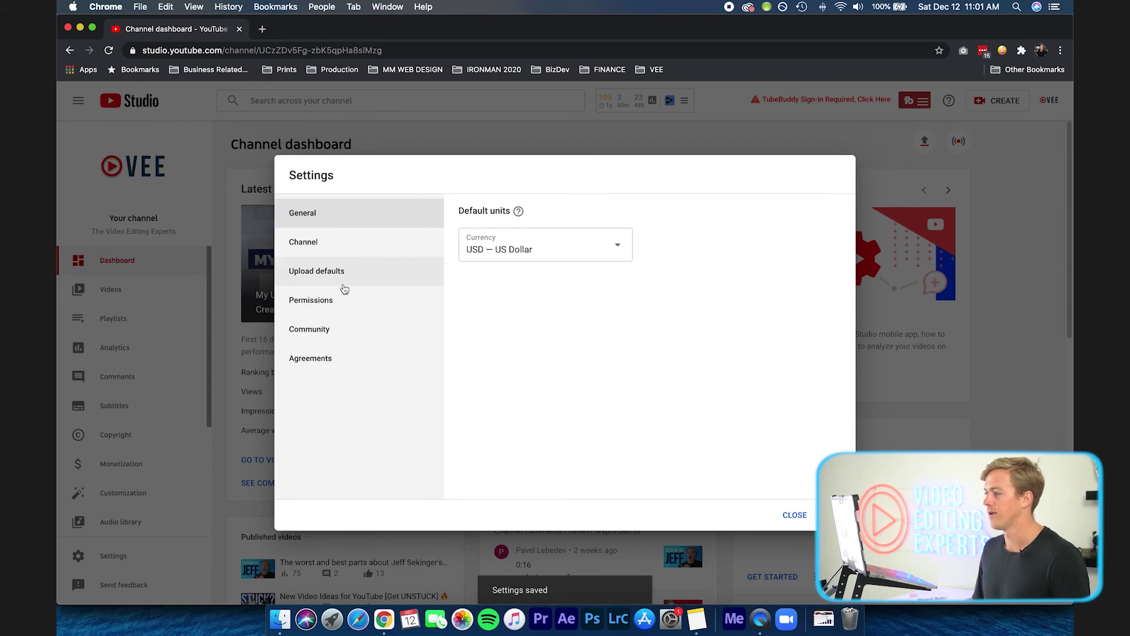
{"action": "left_click", "coordinate": [380, 275]}
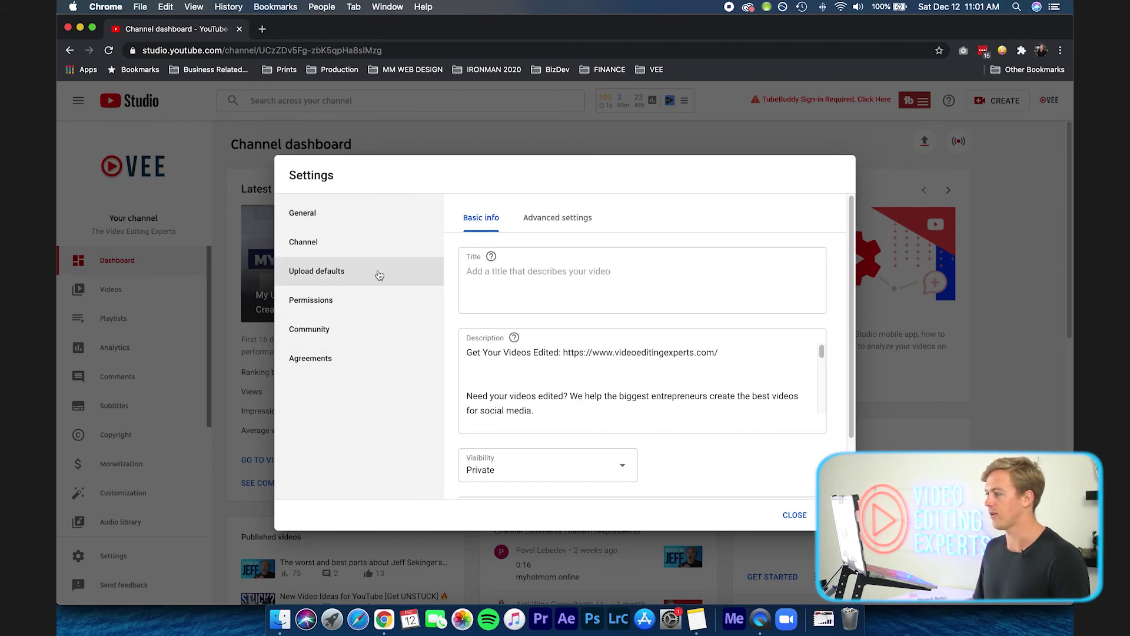
{"action": "left_click", "coordinate": [368, 298]}
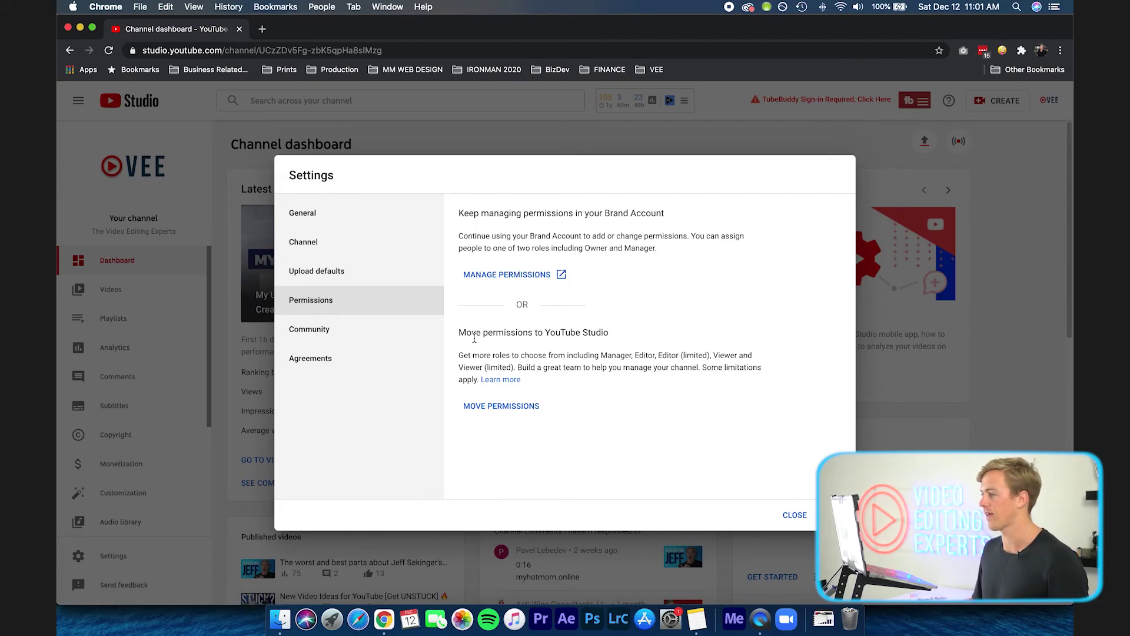
{"action": "left_click", "coordinate": [368, 337]}
{"action": "scroll", "coordinate": [530, 300], "scroll_direction": "down", "scroll_amount": 1}
{"action": "scroll", "coordinate": [532, 306], "scroll_direction": "down", "scroll_amount": 3}
{"action": "scroll", "coordinate": [518, 312], "scroll_direction": "up", "scroll_amount": 3}
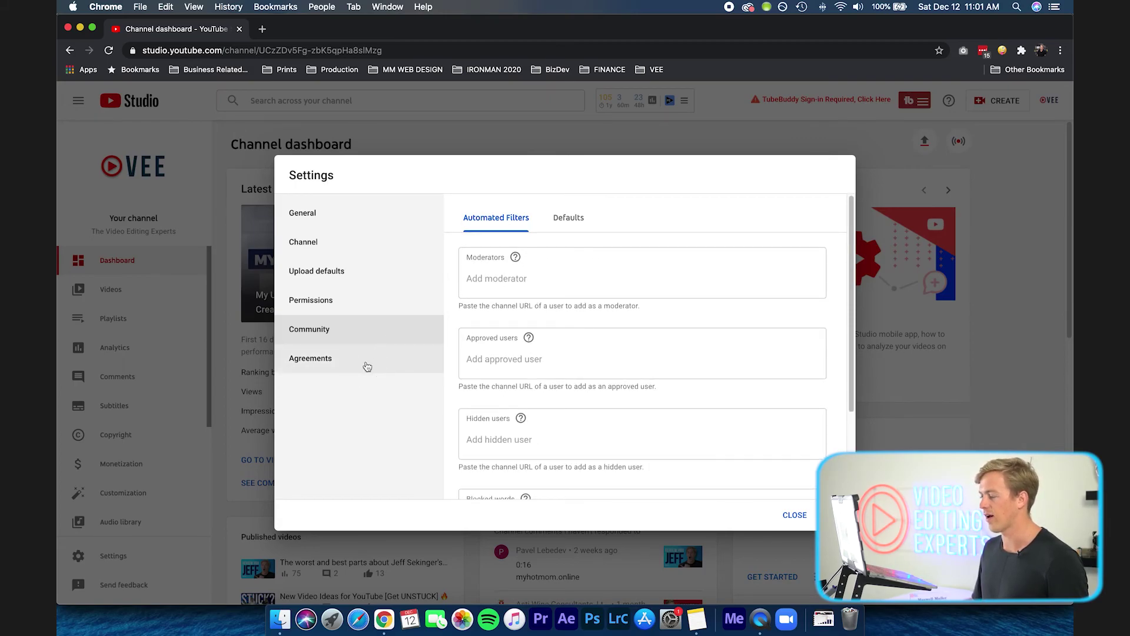
View the agreements section with the YouTube Terms of Service notice and close the settings
{"action": "left_click", "coordinate": [367, 365]}
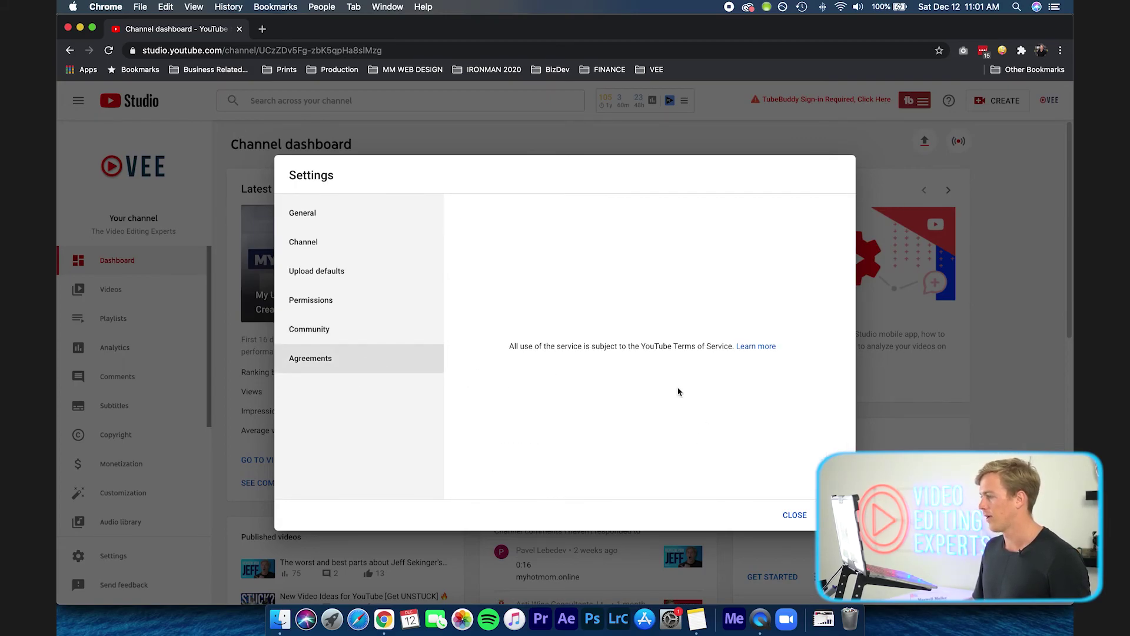
{"action": "left_click_drag", "start_coordinate": [627, 346], "coordinate": [788, 347]}
{"action": "left_click", "coordinate": [705, 380]}
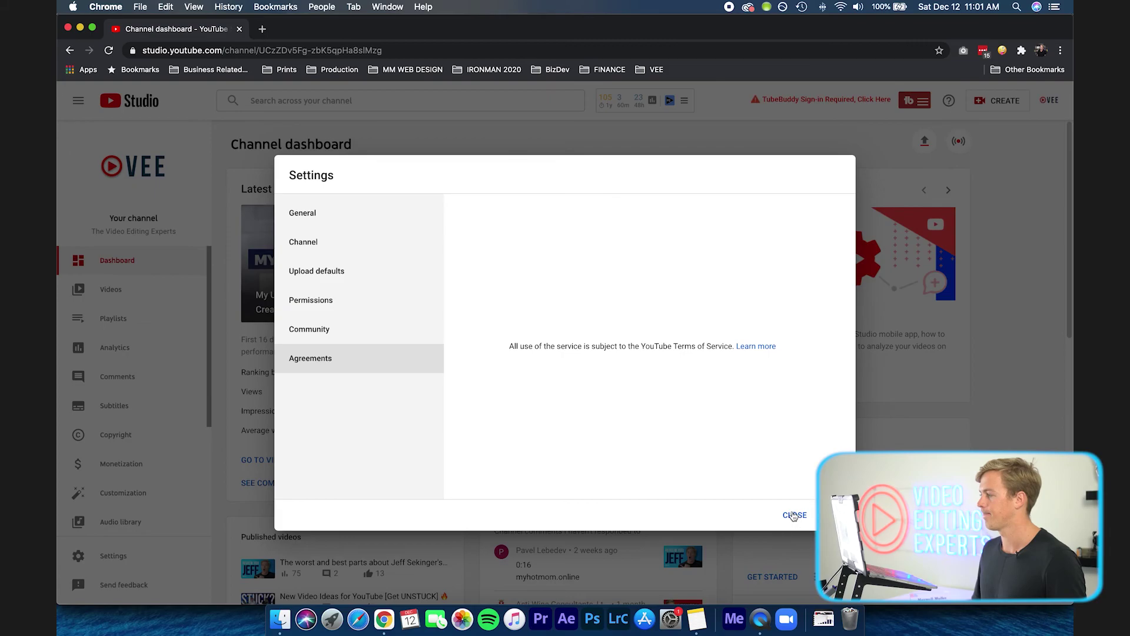
{"action": "left_click", "coordinate": [793, 515]}
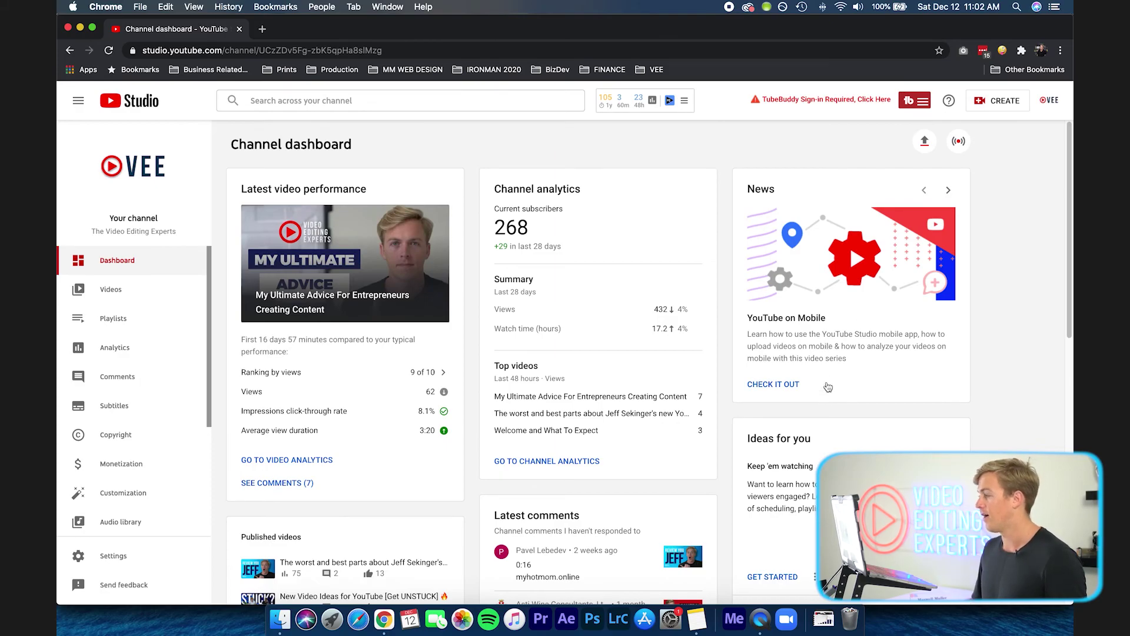
Review the latest video performance, channel analytics, published videos and latest comments on the channel dashboard
{"action": "scroll", "coordinate": [823, 437], "scroll_direction": "down", "scroll_amount": 2}
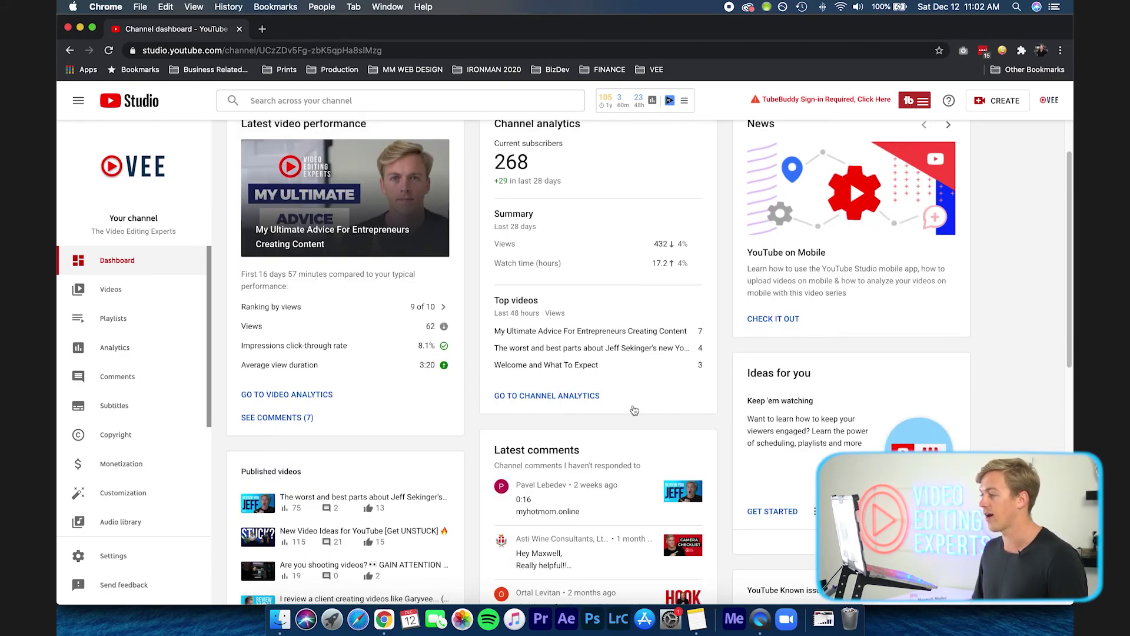
{"action": "scroll", "coordinate": [634, 409], "scroll_direction": "down", "scroll_amount": 1}
{"action": "scroll", "coordinate": [633, 409], "scroll_direction": "up", "scroll_amount": 3}
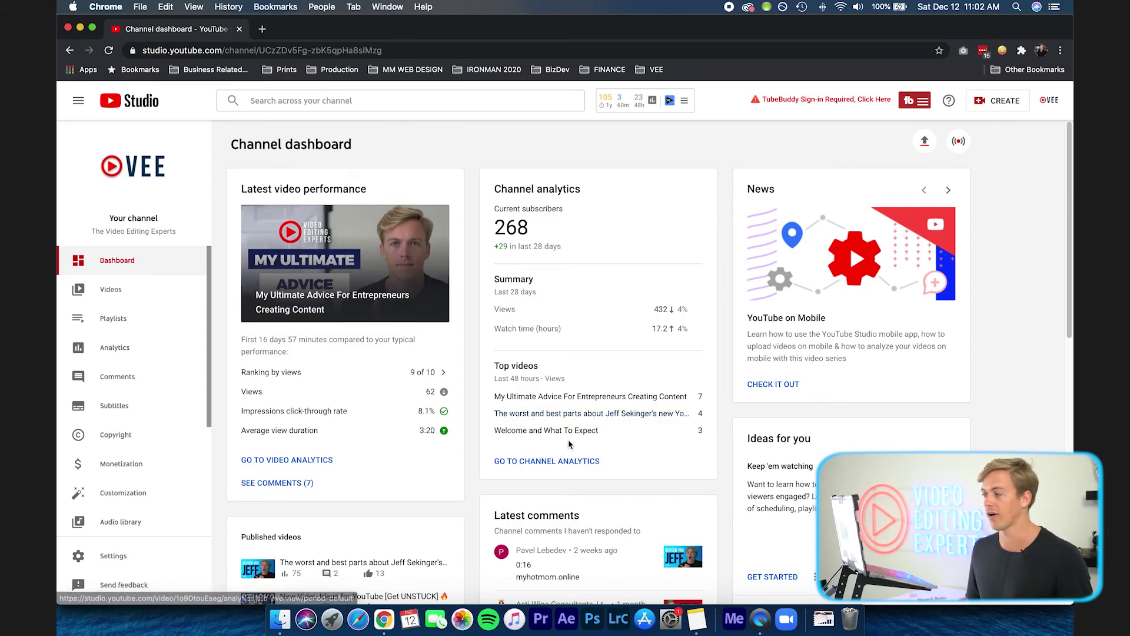
{"action": "scroll", "coordinate": [476, 411], "scroll_direction": "down", "scroll_amount": 1}
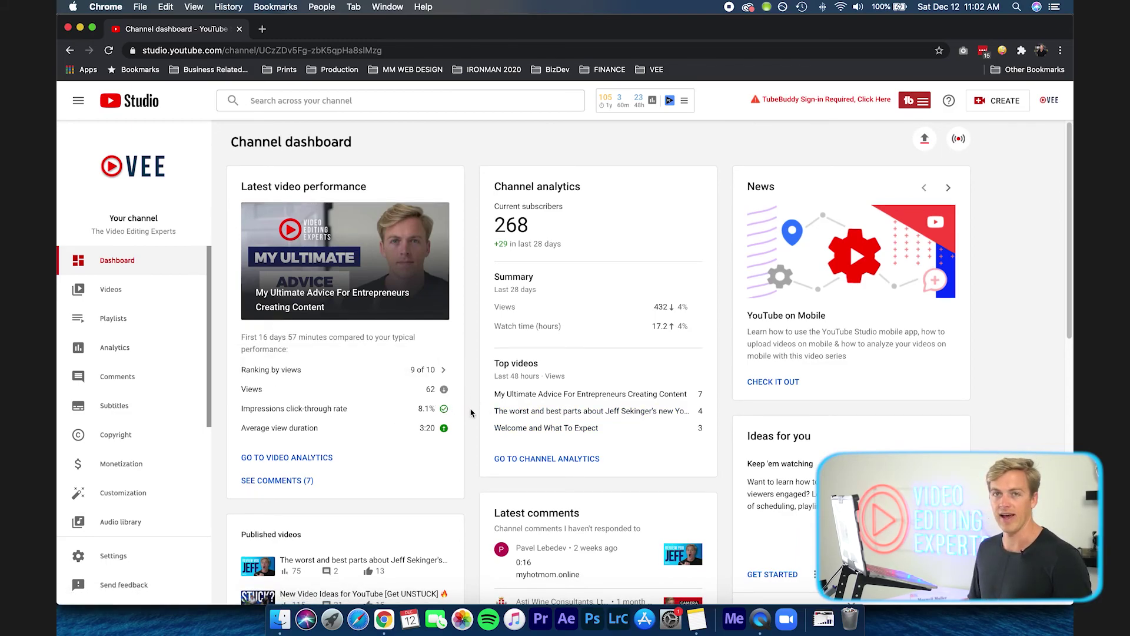
{"action": "scroll", "coordinate": [471, 413], "scroll_direction": "down", "scroll_amount": 4}
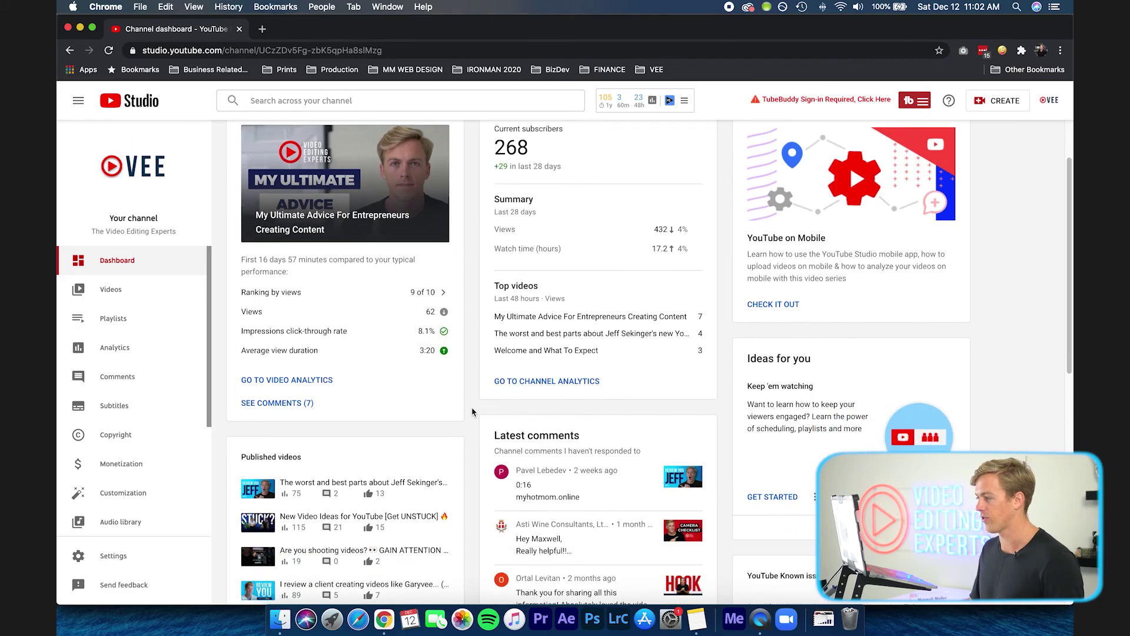
{"action": "scroll", "coordinate": [471, 412], "scroll_direction": "down", "scroll_amount": 4}
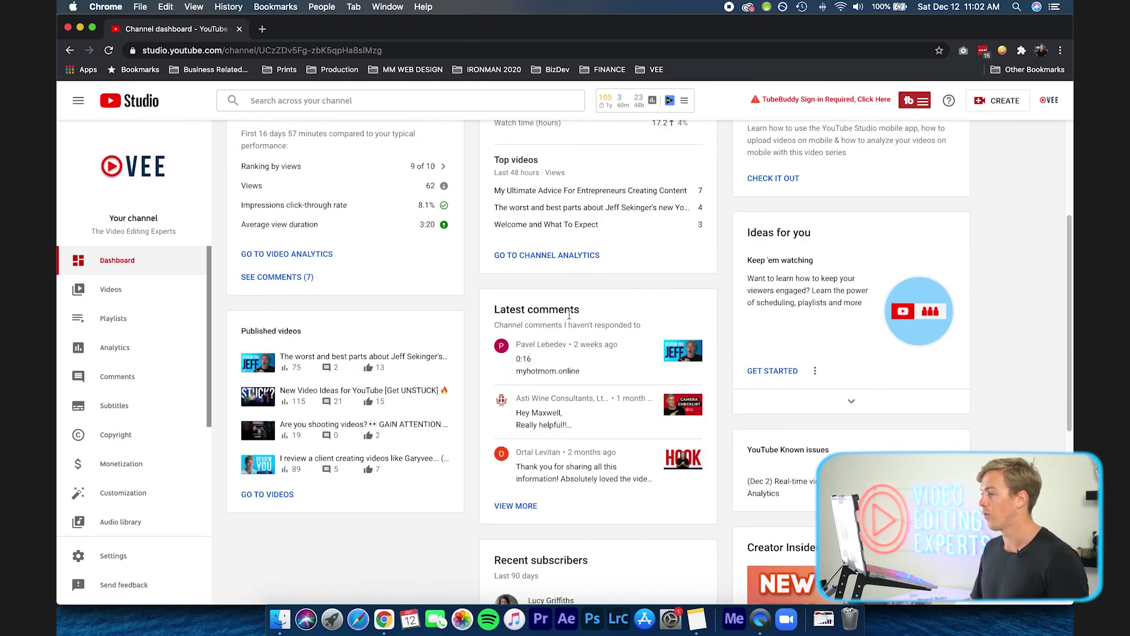
Open the full list of unanswered comments from the dashboard, and like and heart the comment on the camera setup video
{"action": "left_click_drag", "start_coordinate": [499, 309], "coordinate": [598, 308]}
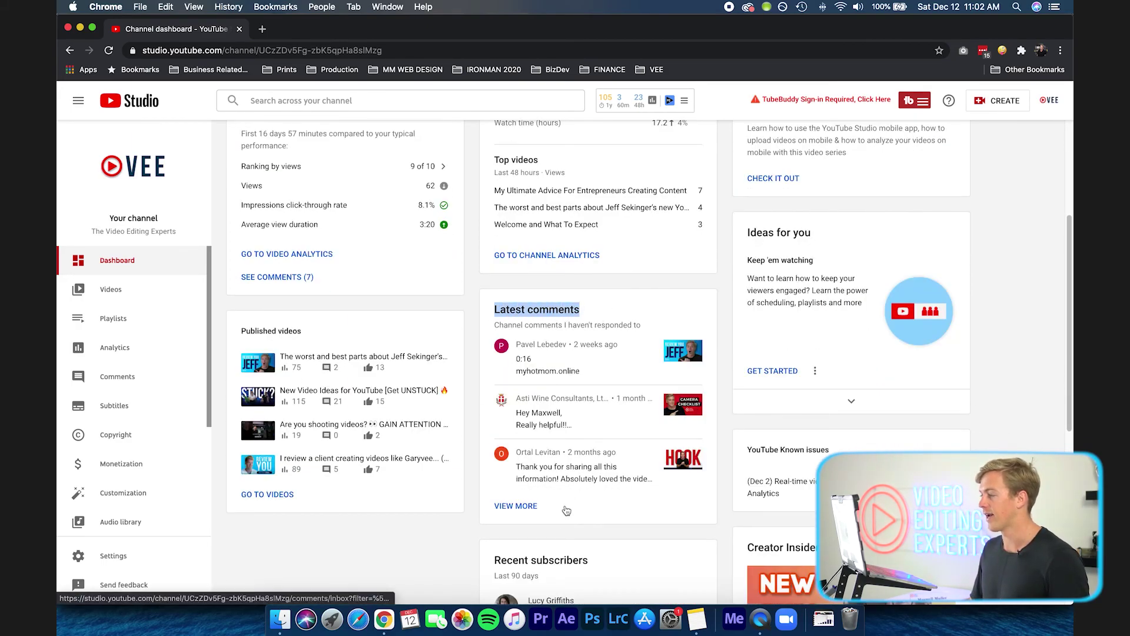
{"action": "left_click", "coordinate": [518, 505]}
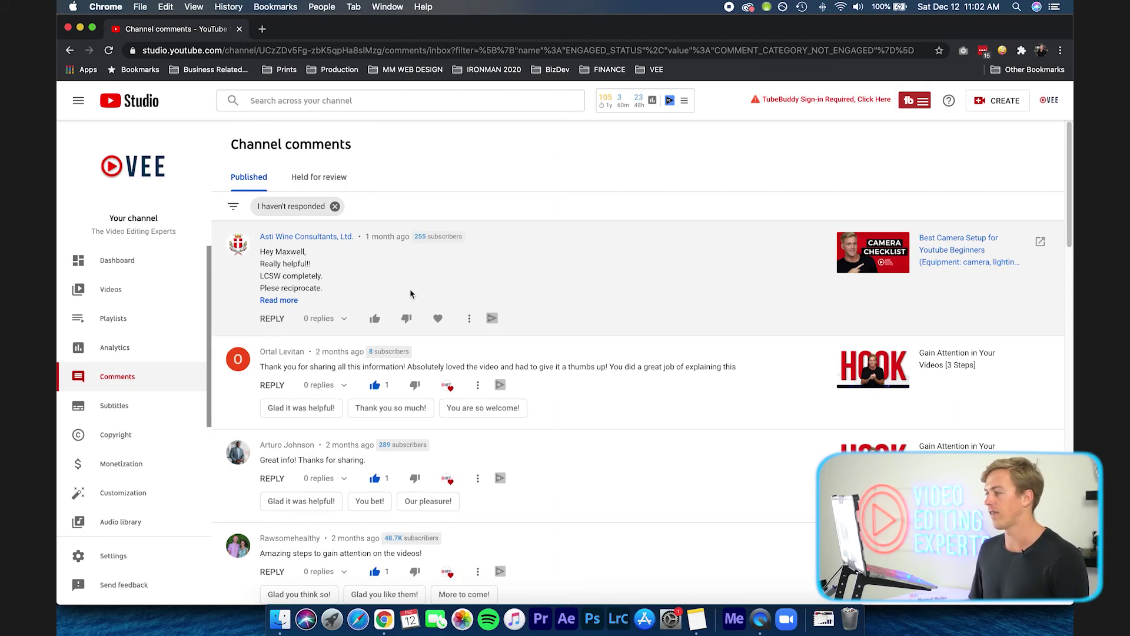
{"action": "left_click", "coordinate": [374, 318]}
{"action": "left_click", "coordinate": [446, 319]}
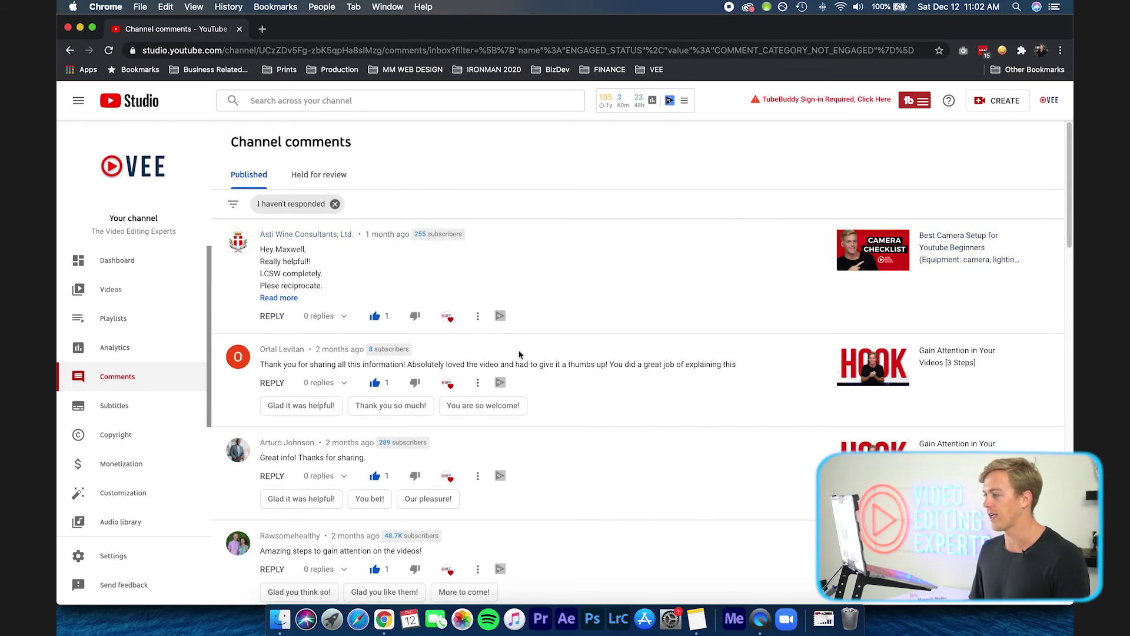
Look through the unanswered comments, check the comments held for review and return to the published ones
{"action": "scroll", "coordinate": [535, 373], "scroll_direction": "down", "scroll_amount": 5}
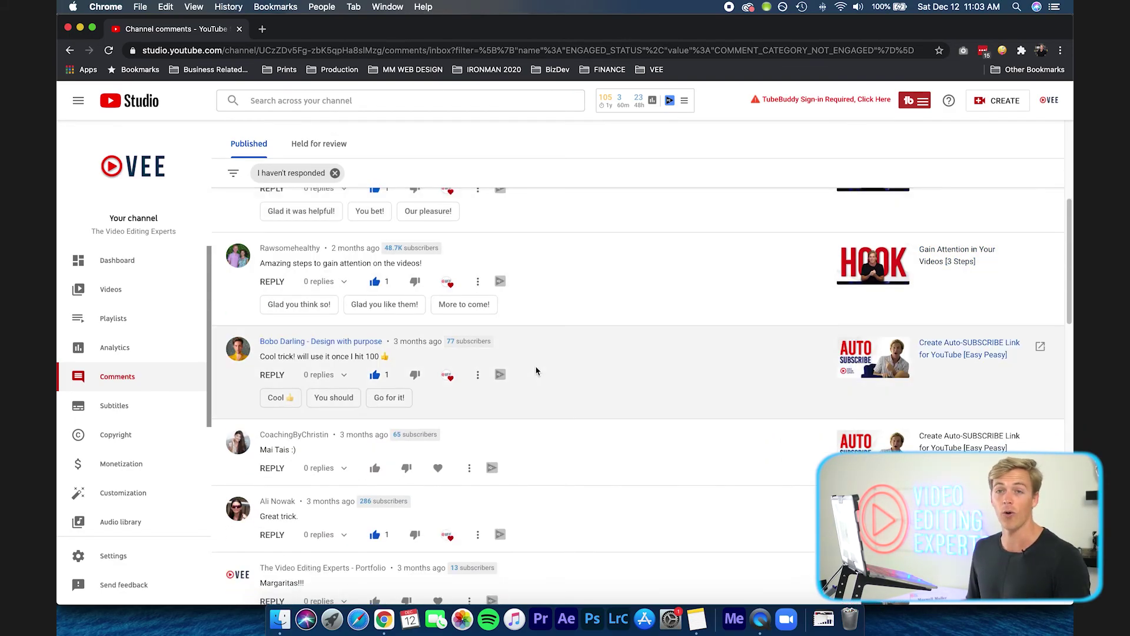
{"action": "scroll", "coordinate": [538, 365], "scroll_direction": "up", "scroll_amount": 3}
{"action": "scroll", "coordinate": [540, 367], "scroll_direction": "down", "scroll_amount": 2}
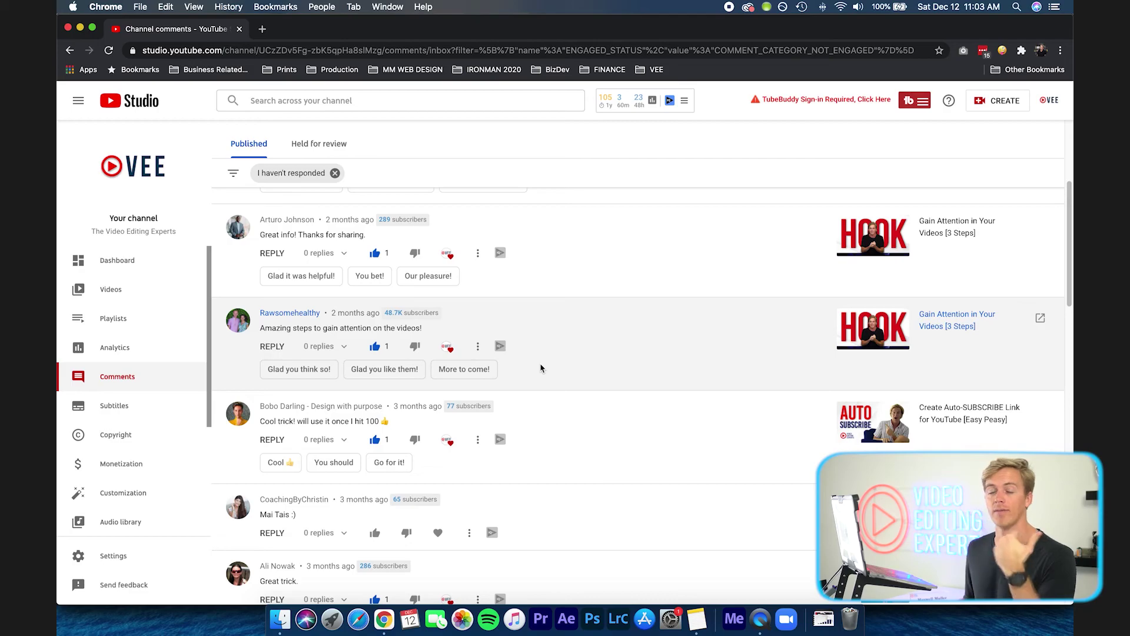
{"action": "scroll", "coordinate": [541, 368], "scroll_direction": "up", "scroll_amount": 5}
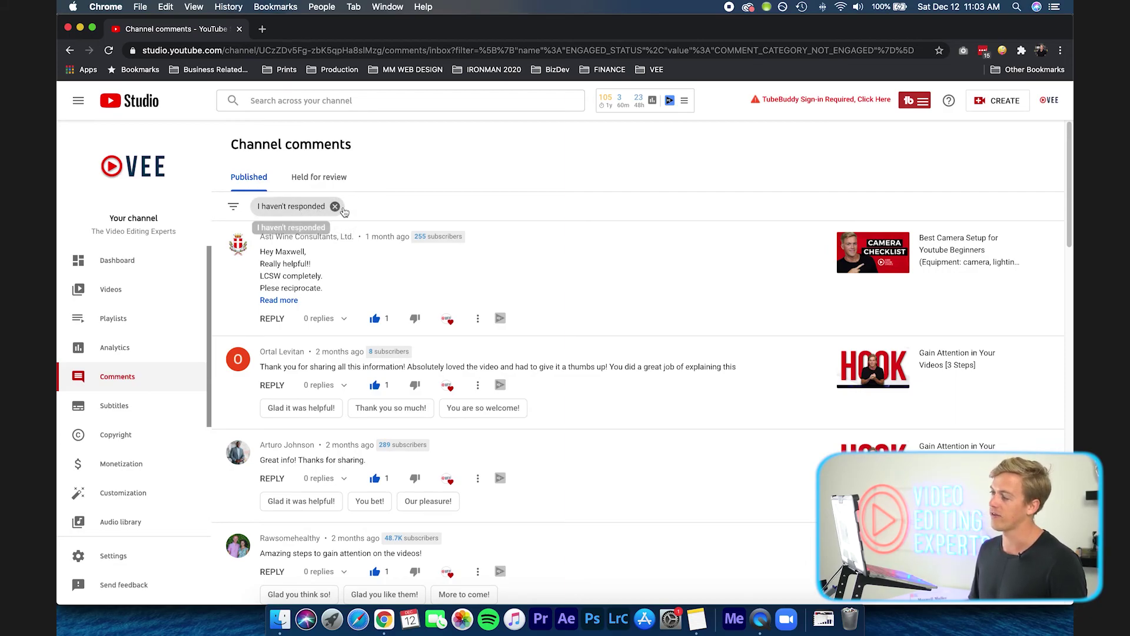
{"action": "left_click", "coordinate": [321, 176]}
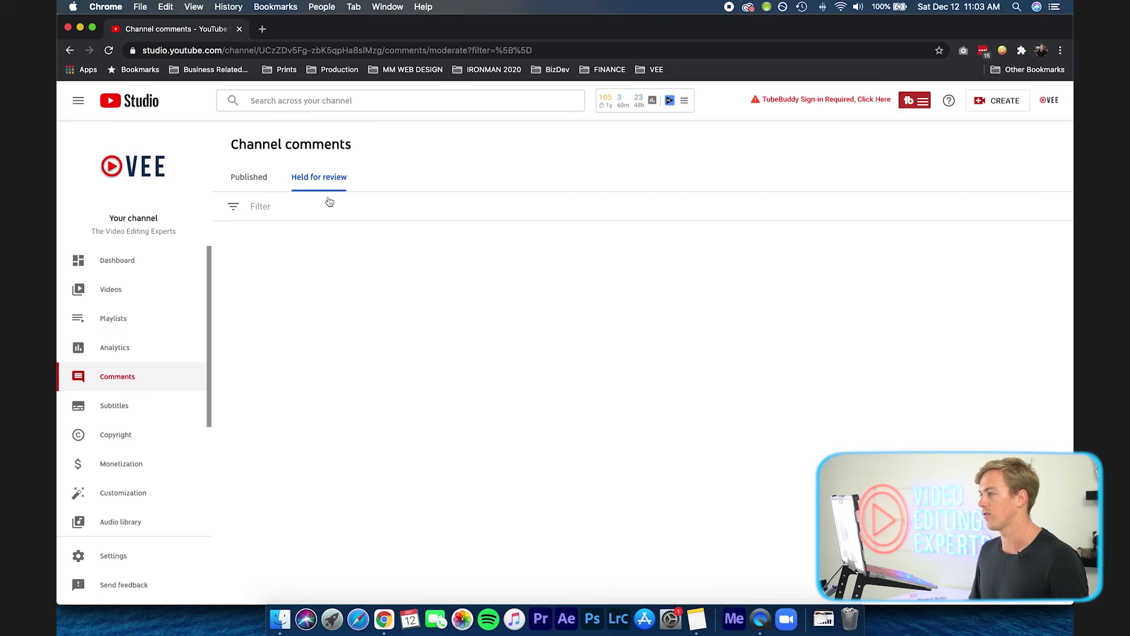
{"action": "left_click", "coordinate": [249, 177]}
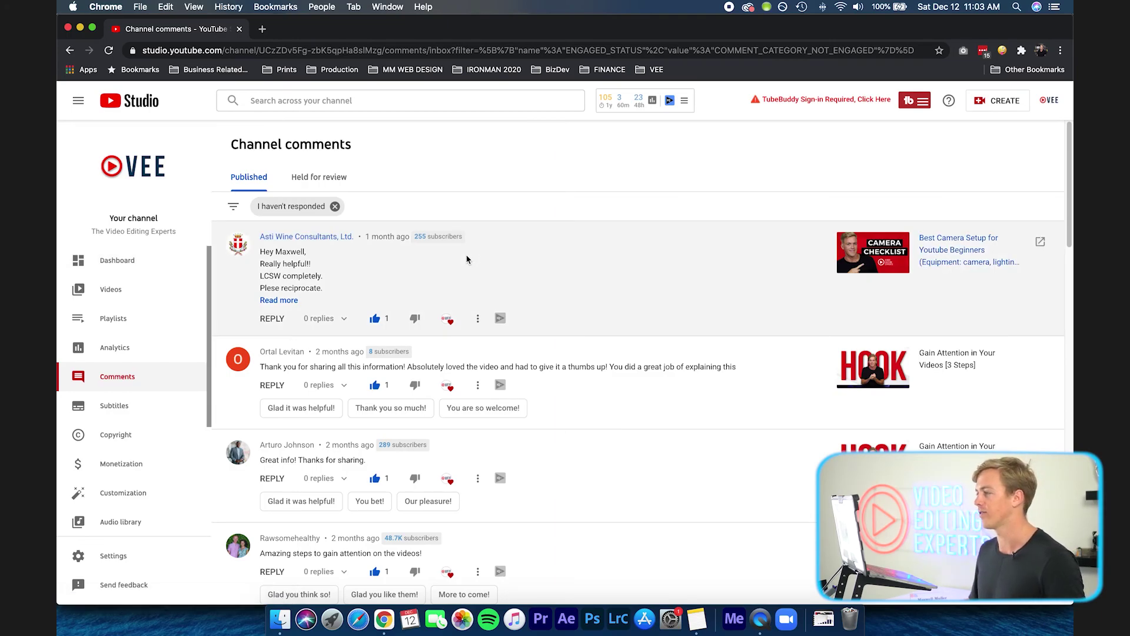
Return to the channel dashboard and examine the published videos, latest comments, recent subscribers and Creator Insider cards
{"action": "left_click", "coordinate": [138, 260]}
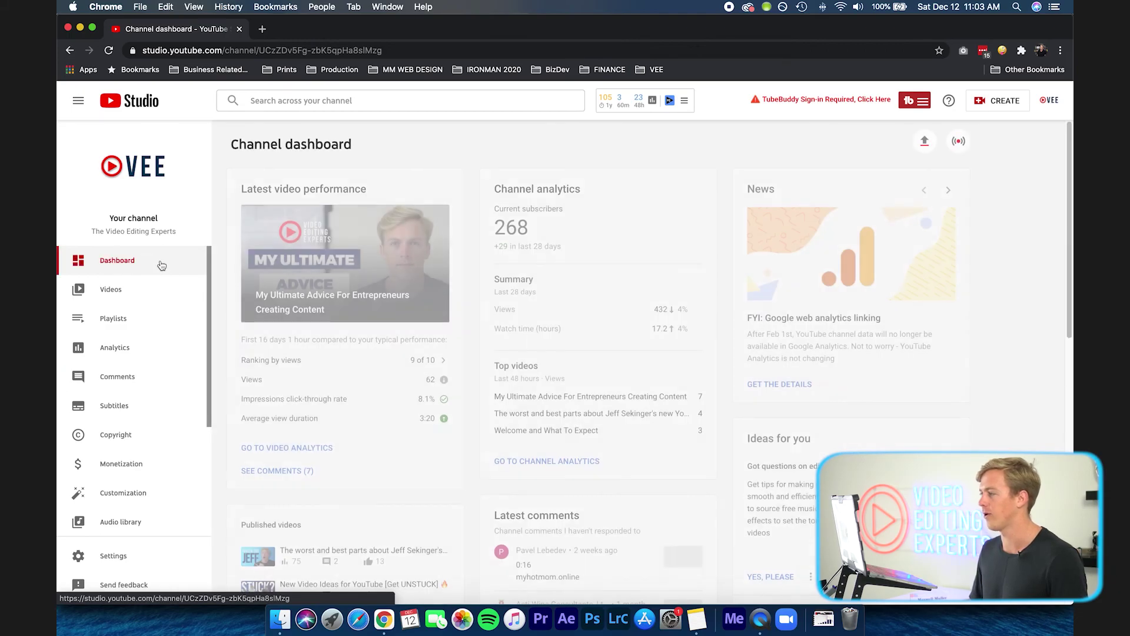
{"action": "scroll", "coordinate": [472, 362], "scroll_direction": "down", "scroll_amount": 5}
{"action": "scroll", "coordinate": [471, 362], "scroll_direction": "down", "scroll_amount": 1}
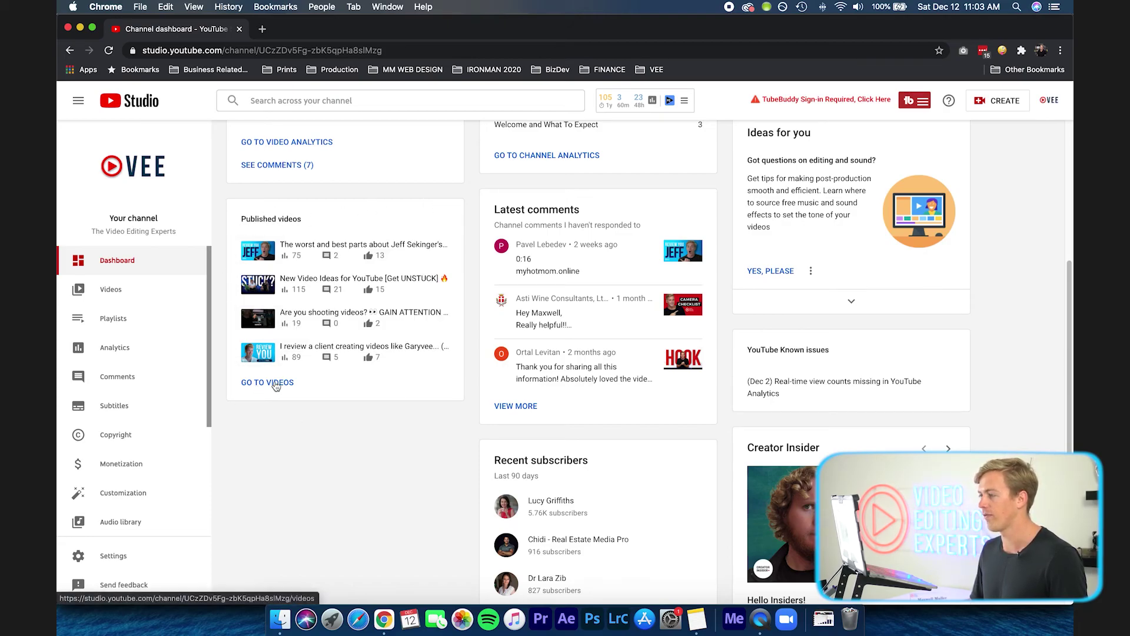
{"action": "scroll", "coordinate": [474, 425], "scroll_direction": "down", "scroll_amount": 3}
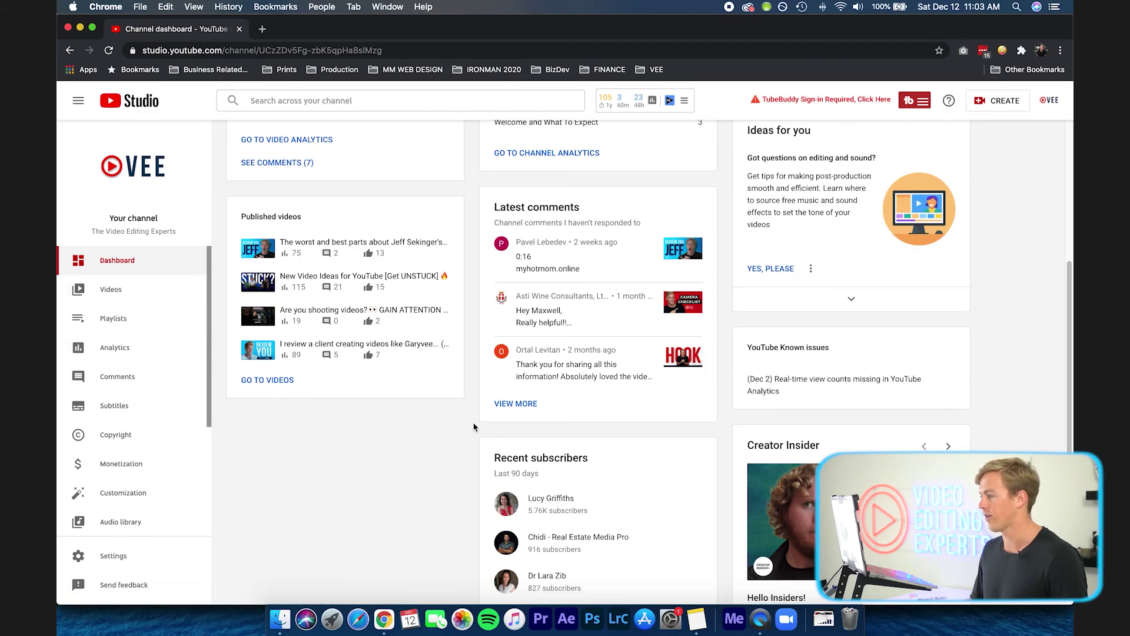
{"action": "scroll", "coordinate": [474, 425], "scroll_direction": "down", "scroll_amount": 1}
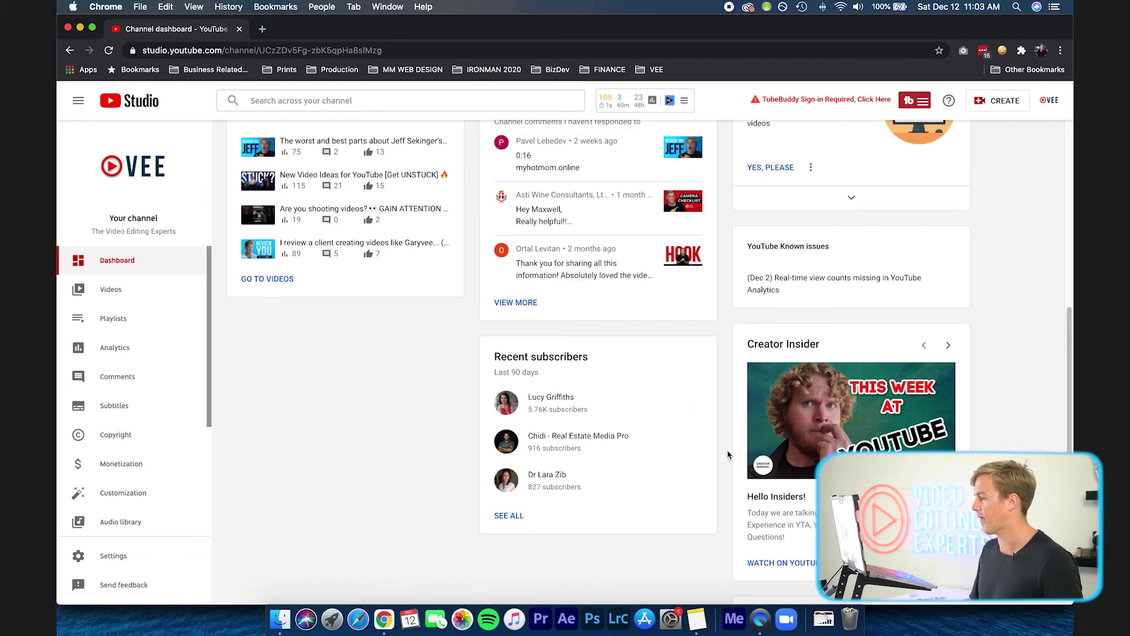
{"action": "scroll", "coordinate": [729, 454], "scroll_direction": "down", "scroll_amount": 3}
{"action": "scroll", "coordinate": [602, 467], "scroll_direction": "up", "scroll_amount": 1}
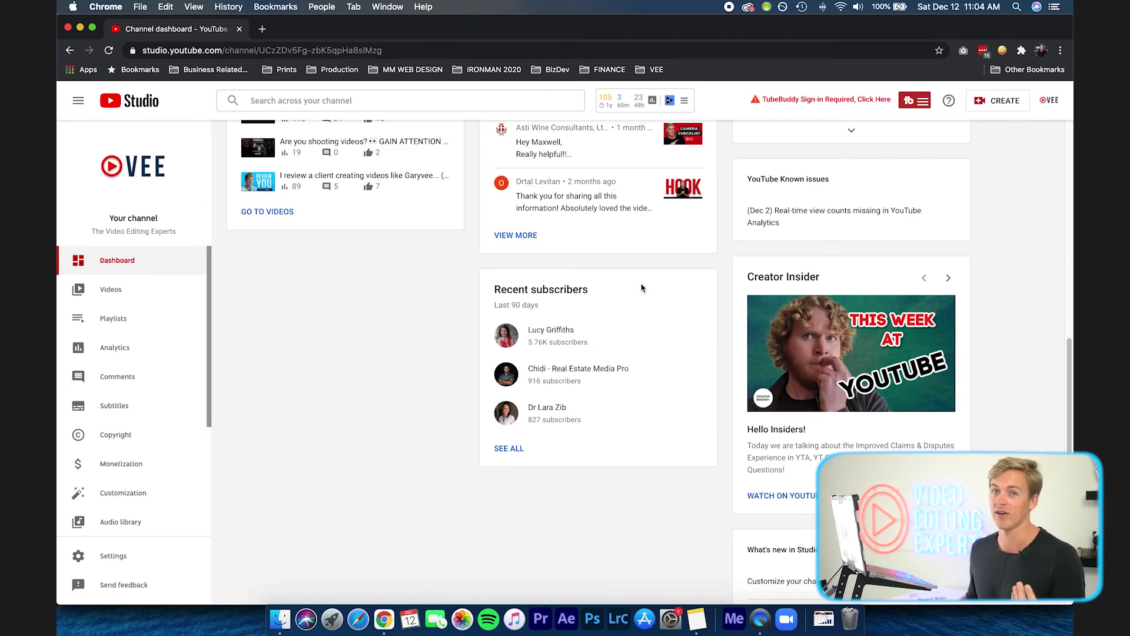
{"action": "scroll", "coordinate": [449, 345], "scroll_direction": "down", "scroll_amount": 2}
{"action": "scroll", "coordinate": [448, 345], "scroll_direction": "up", "scroll_amount": 10}
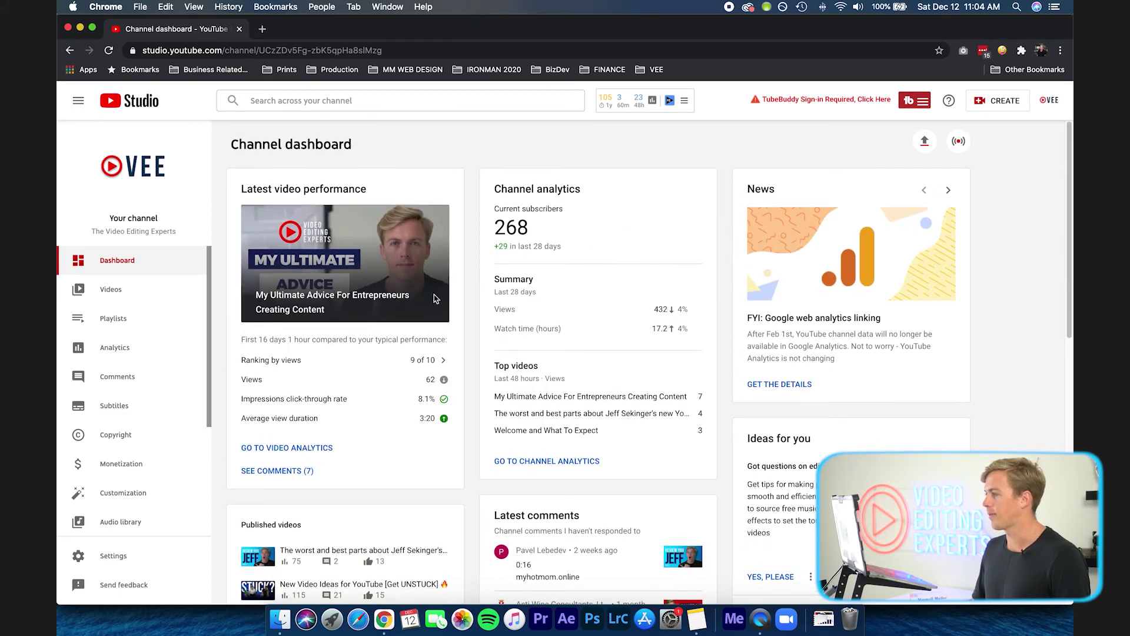
Open the channel's videos and filter the uploads by Public visibility
{"action": "left_click", "coordinate": [136, 289]}
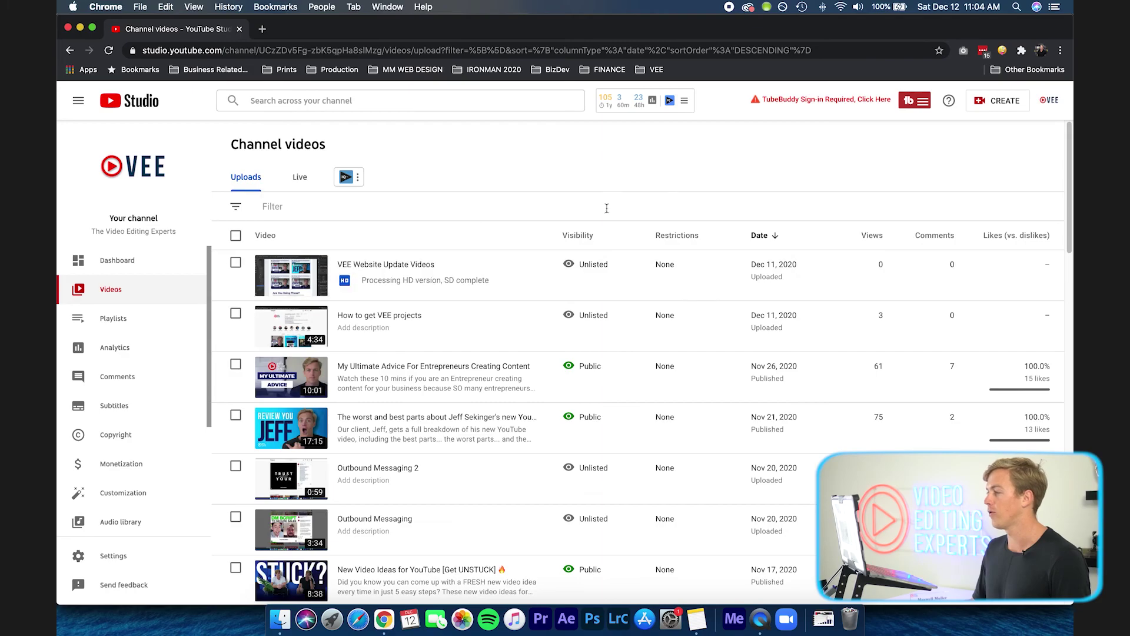
{"action": "left_click", "coordinate": [285, 209]}
{"action": "left_click", "coordinate": [291, 351]}
{"action": "left_click", "coordinate": [280, 248]}
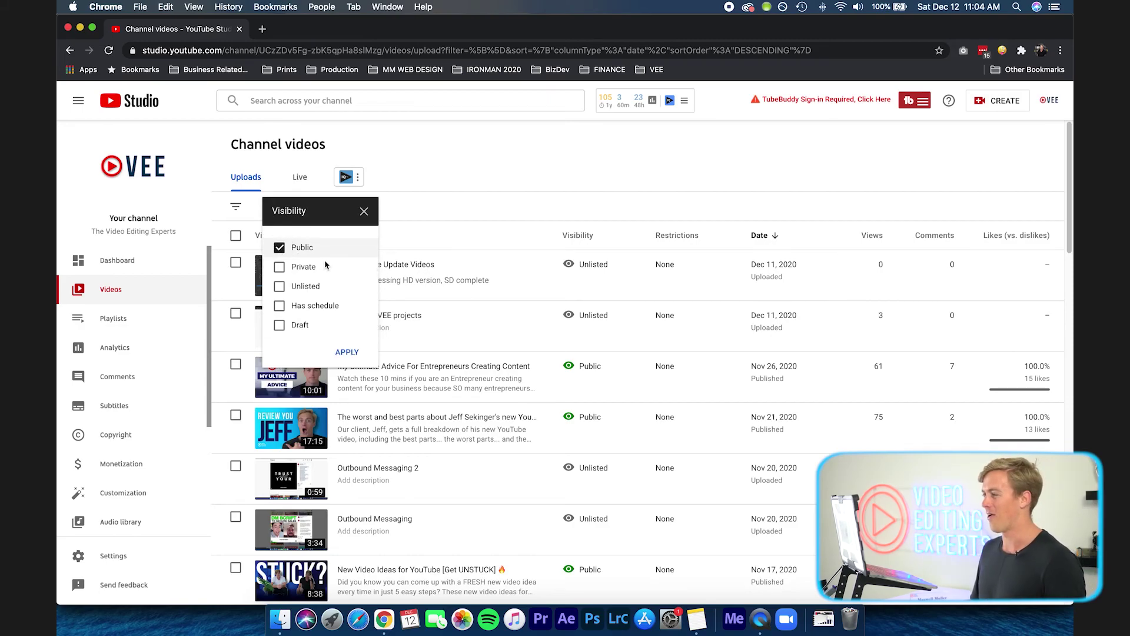
{"action": "left_click", "coordinate": [346, 351]}
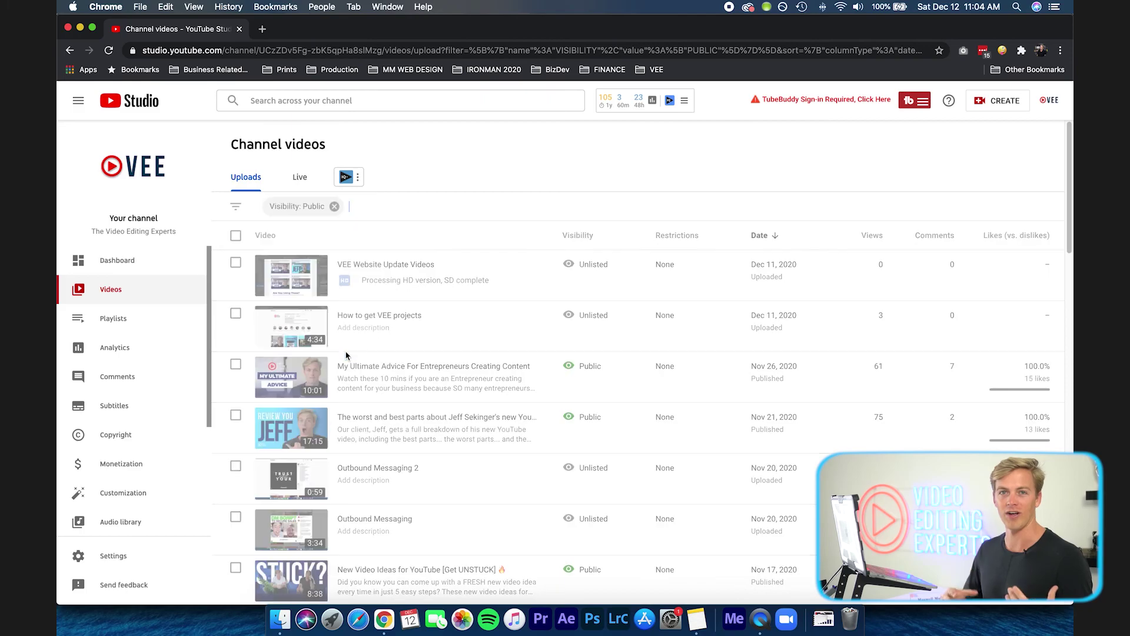
{"action": "left_click", "coordinate": [608, 210]}
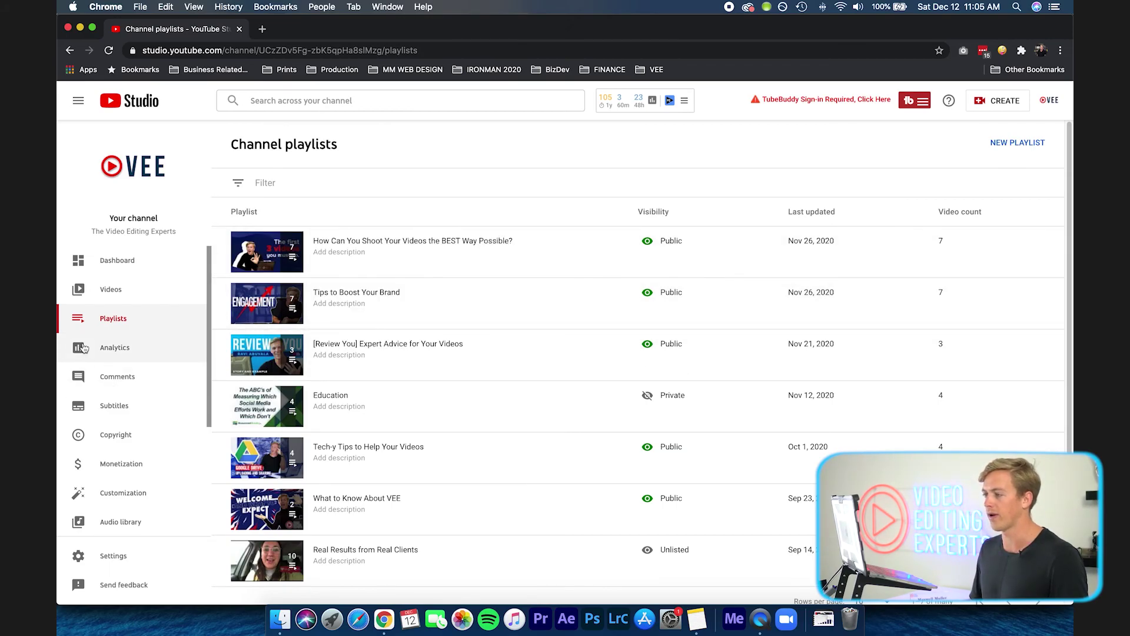
View the channel analytics overview, the channel comments and the monetization requirements in turn
{"action": "left_click", "coordinate": [140, 353]}
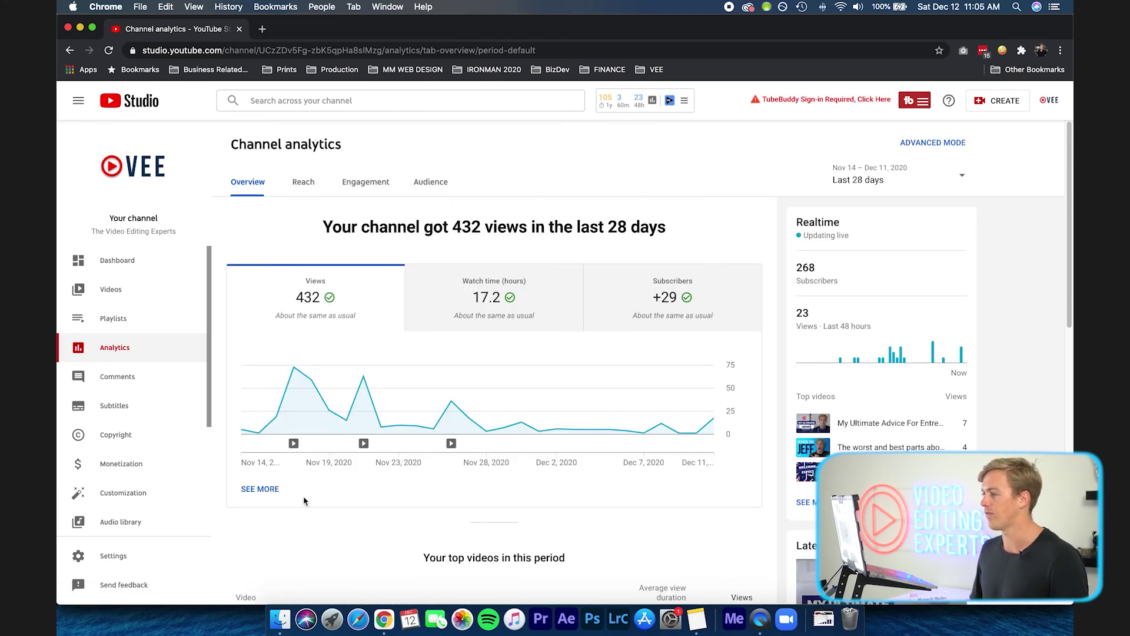
{"action": "left_click", "coordinate": [166, 386]}
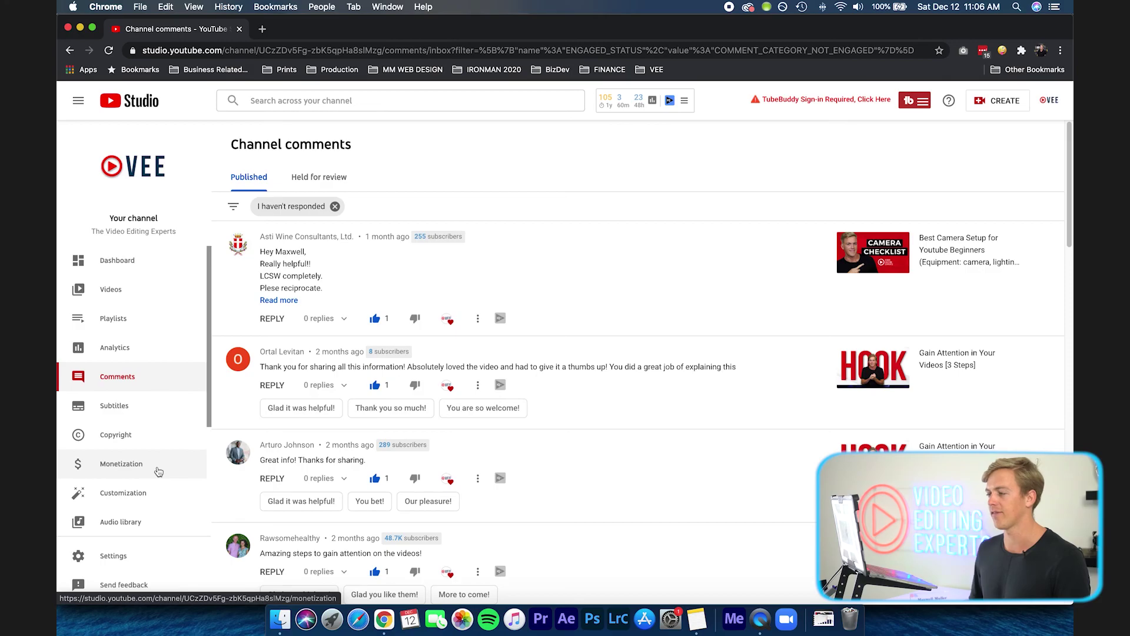
{"action": "left_click", "coordinate": [158, 471]}
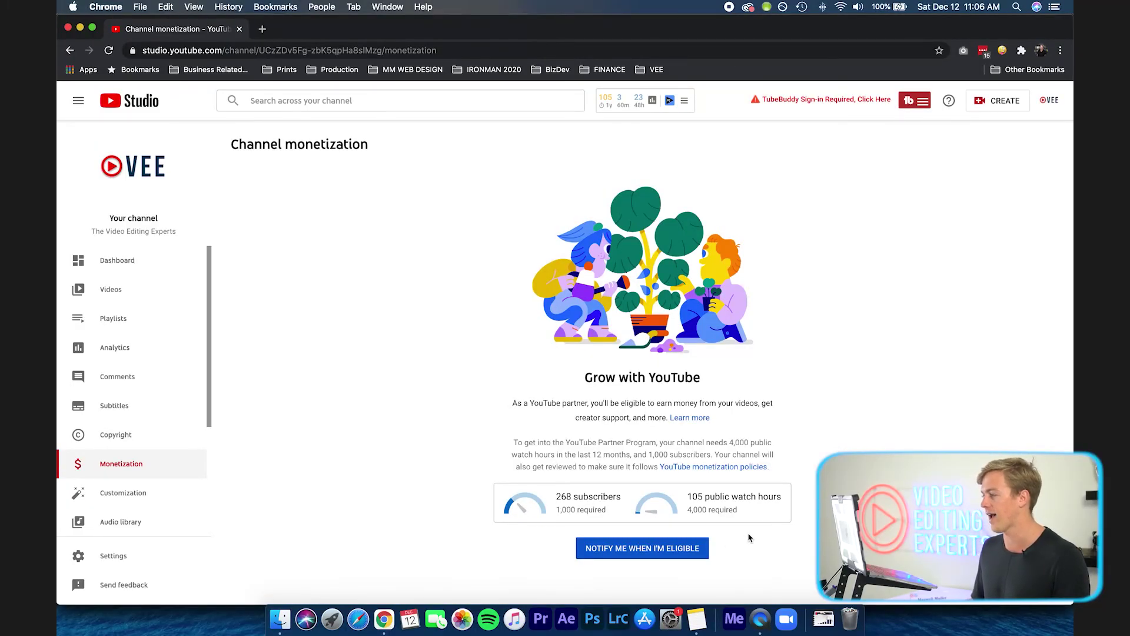
Open the channel customization page and review the layout's video spotlight and featured playlist sections
{"action": "scroll", "coordinate": [118, 431], "scroll_direction": "down", "scroll_amount": 3}
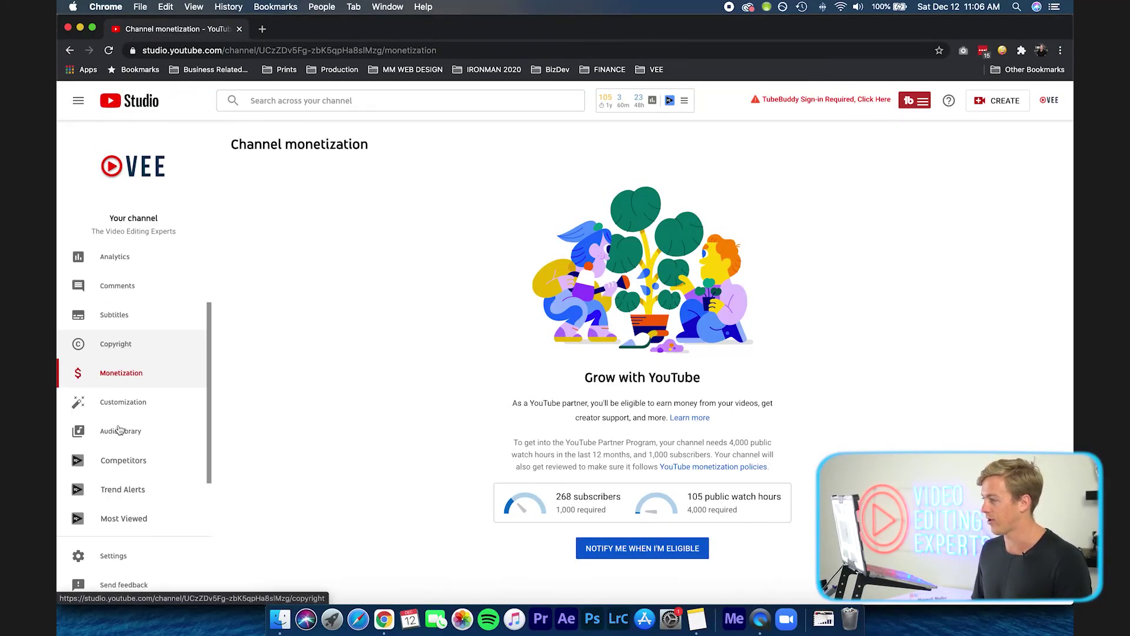
{"action": "scroll", "coordinate": [154, 405], "scroll_direction": "down", "scroll_amount": 1}
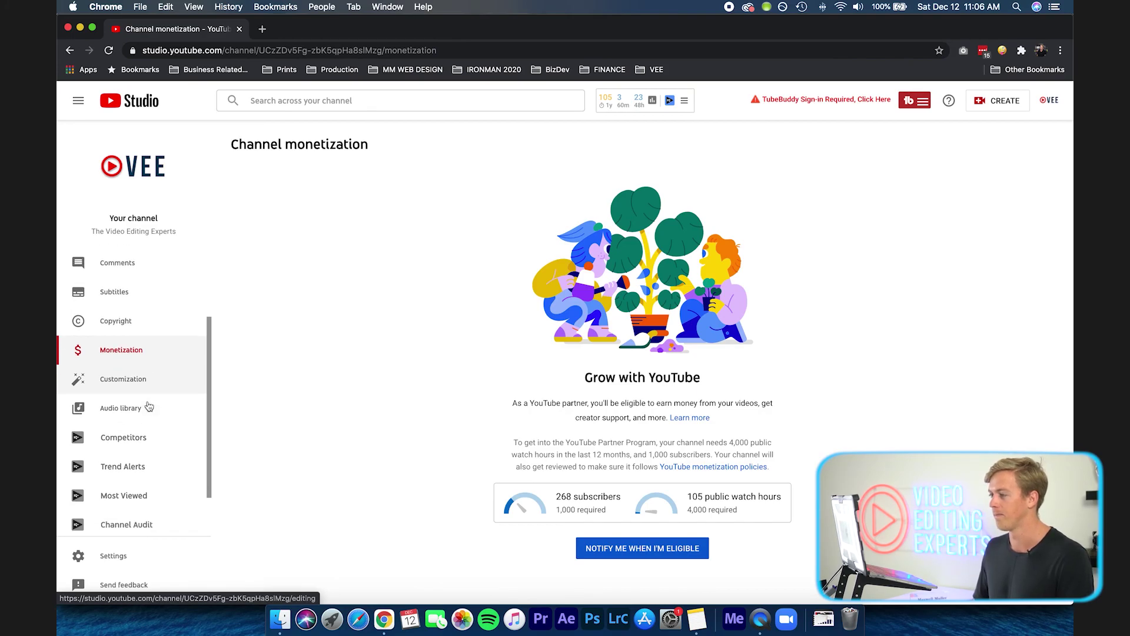
{"action": "left_click", "coordinate": [164, 380]}
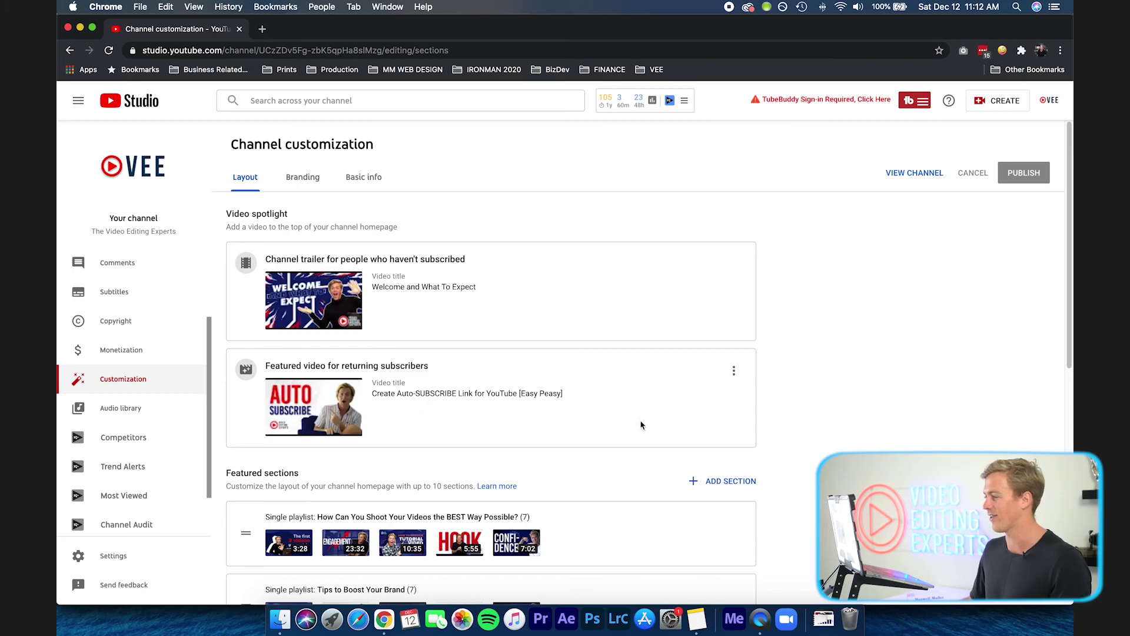
{"action": "scroll", "coordinate": [641, 423], "scroll_direction": "down", "scroll_amount": 2}
{"action": "scroll", "coordinate": [639, 407], "scroll_direction": "down", "scroll_amount": 5}
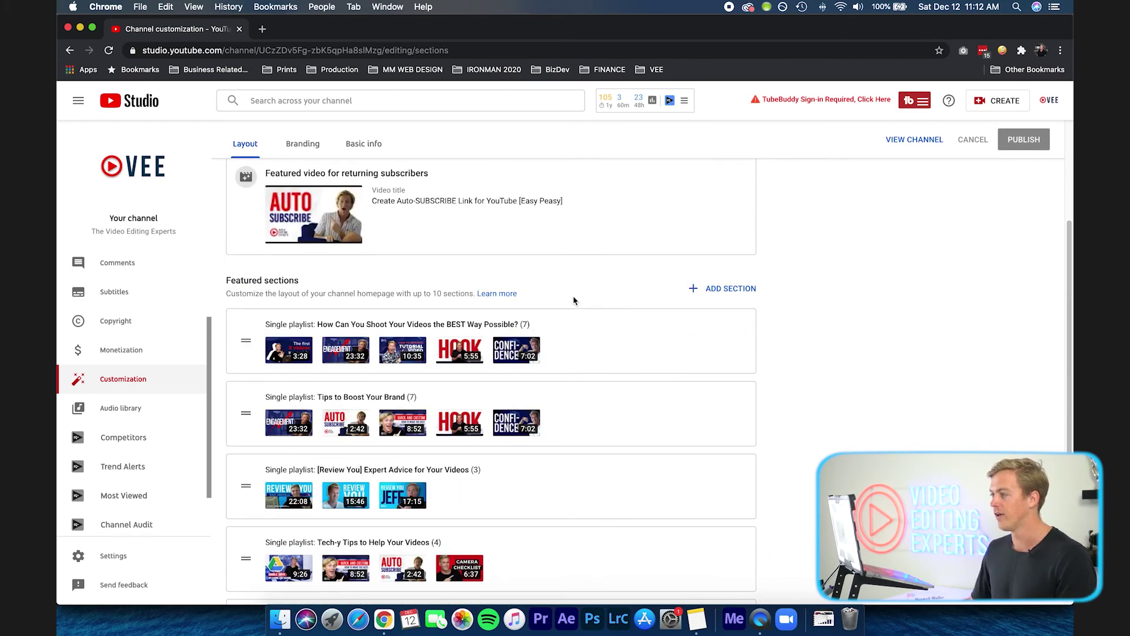
{"action": "scroll", "coordinate": [574, 300], "scroll_direction": "down", "scroll_amount": 2}
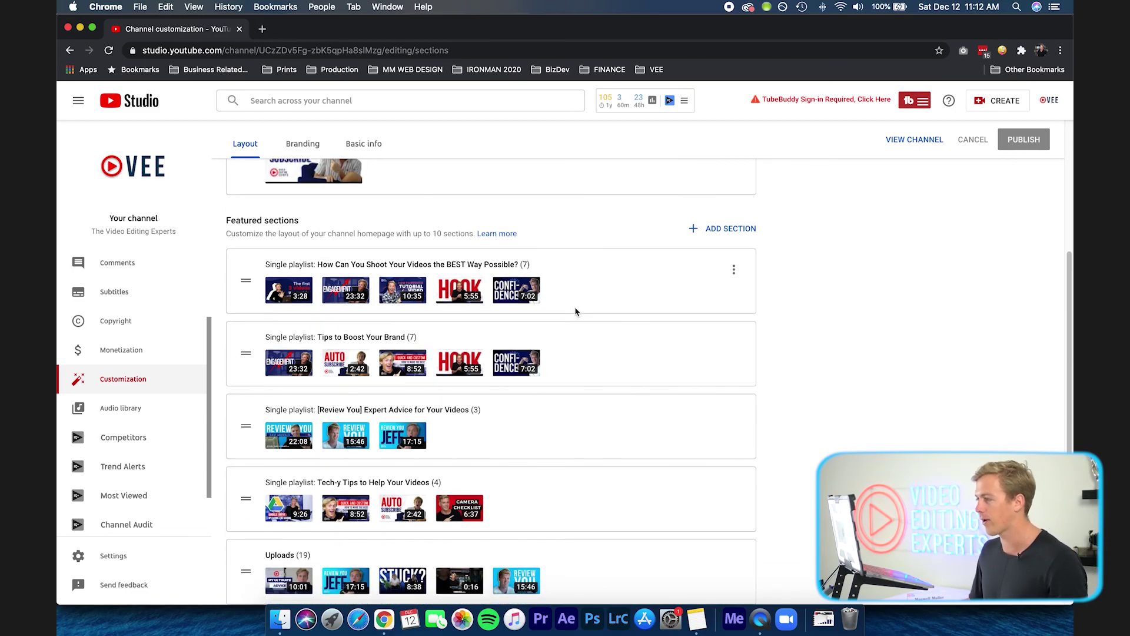
{"action": "scroll", "coordinate": [576, 312], "scroll_direction": "down", "scroll_amount": 1}
{"action": "scroll", "coordinate": [576, 311], "scroll_direction": "down", "scroll_amount": 1}
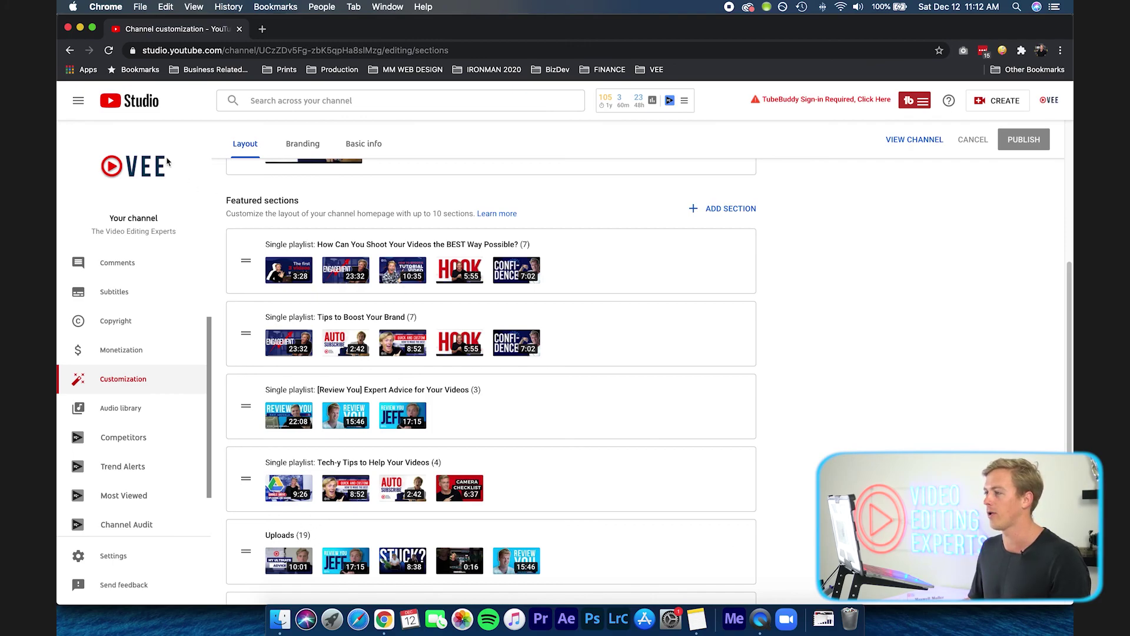
Open the public channel page and view how the channel trailer and featured playlists are laid out on its homepage
{"action": "left_click", "coordinate": [136, 165]}
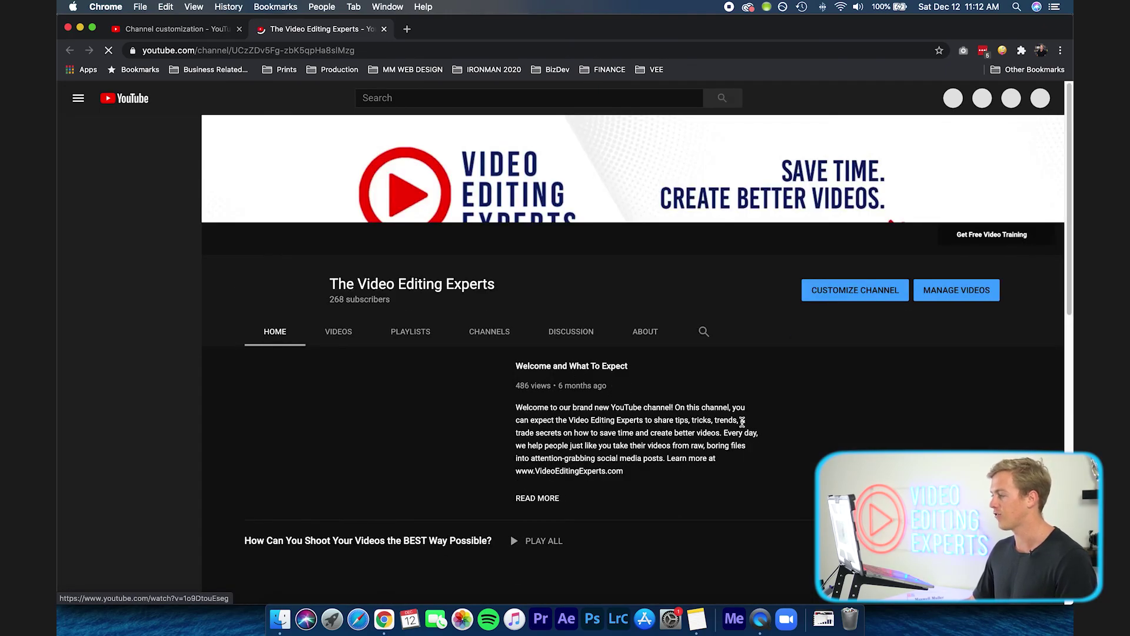
{"action": "scroll", "coordinate": [691, 424], "scroll_direction": "down", "scroll_amount": 5}
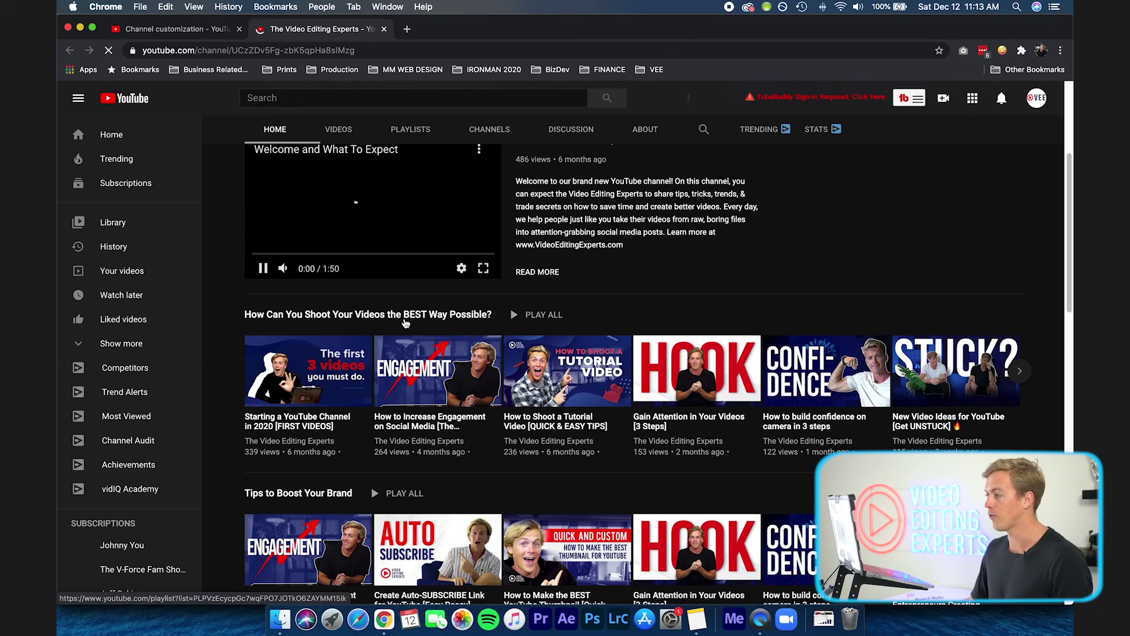
{"action": "scroll", "coordinate": [257, 416], "scroll_direction": "down", "scroll_amount": 2}
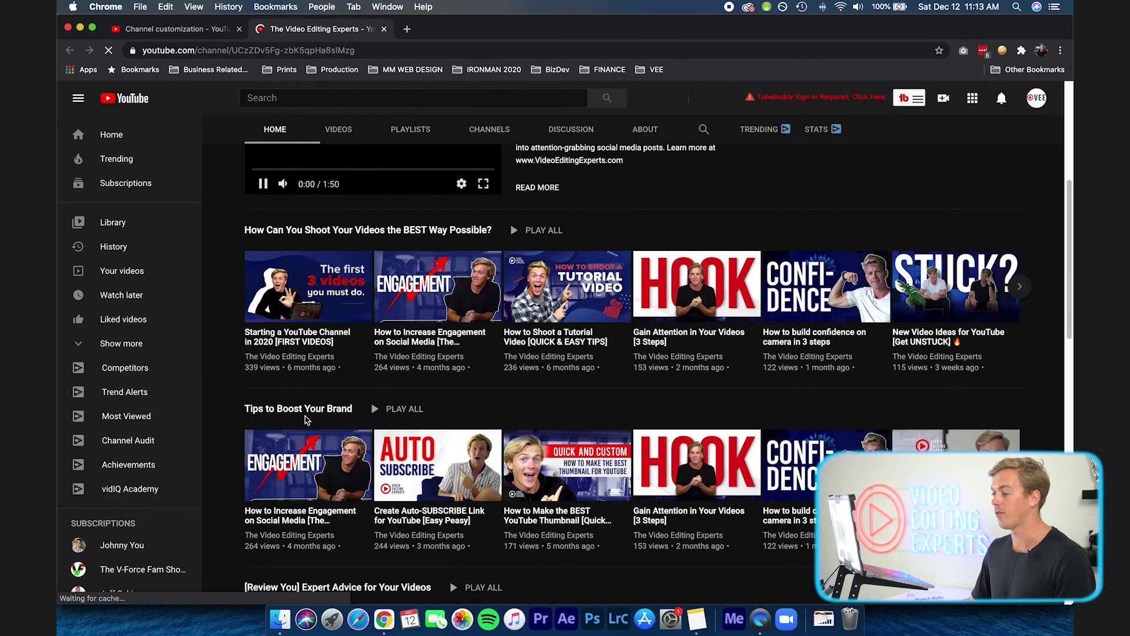
Look through the public channel homepage's playlist sections, from the brand tips down to Uploads, Real Results from Real Clients and Created playlists
{"action": "scroll", "coordinate": [258, 416], "scroll_direction": "down", "scroll_amount": 4}
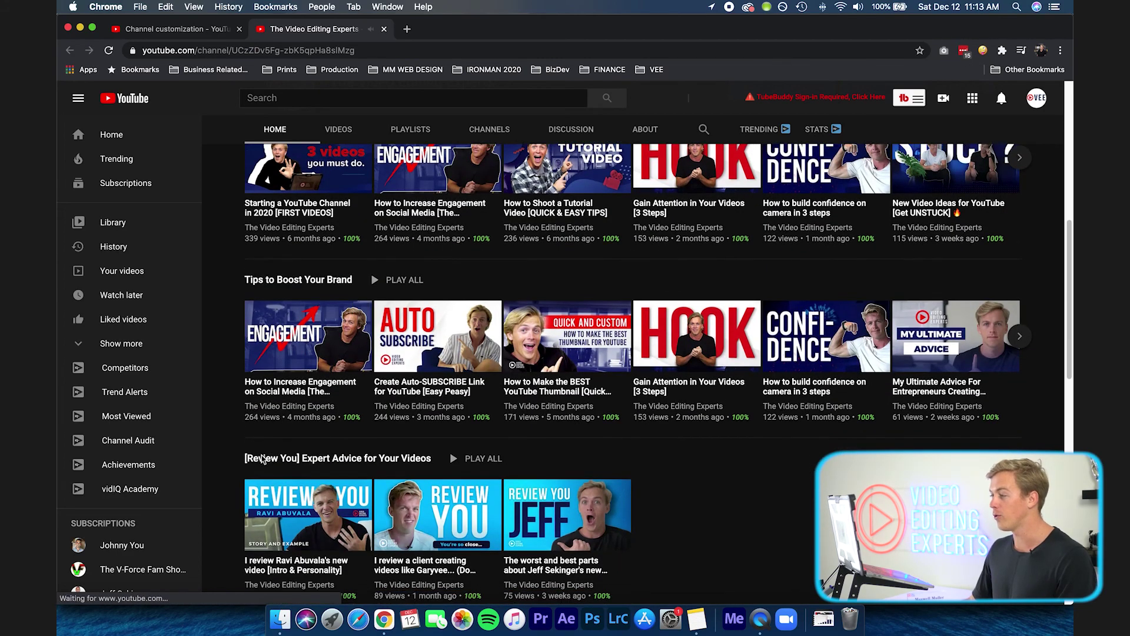
{"action": "scroll", "coordinate": [229, 425], "scroll_direction": "down", "scroll_amount": 2}
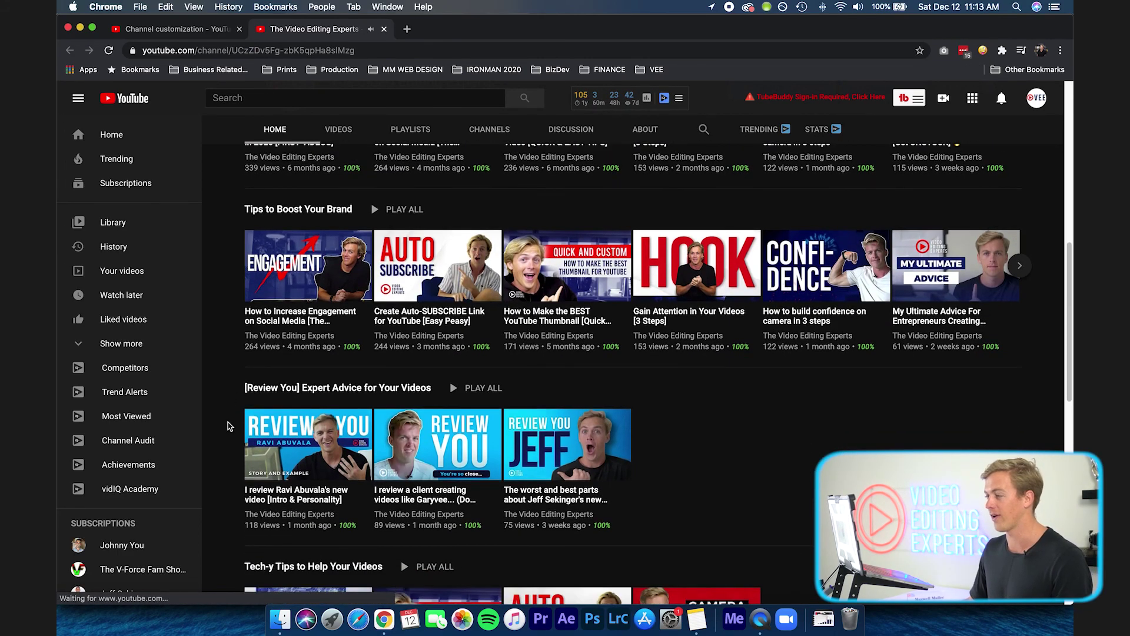
{"action": "scroll", "coordinate": [229, 426], "scroll_direction": "down", "scroll_amount": 1}
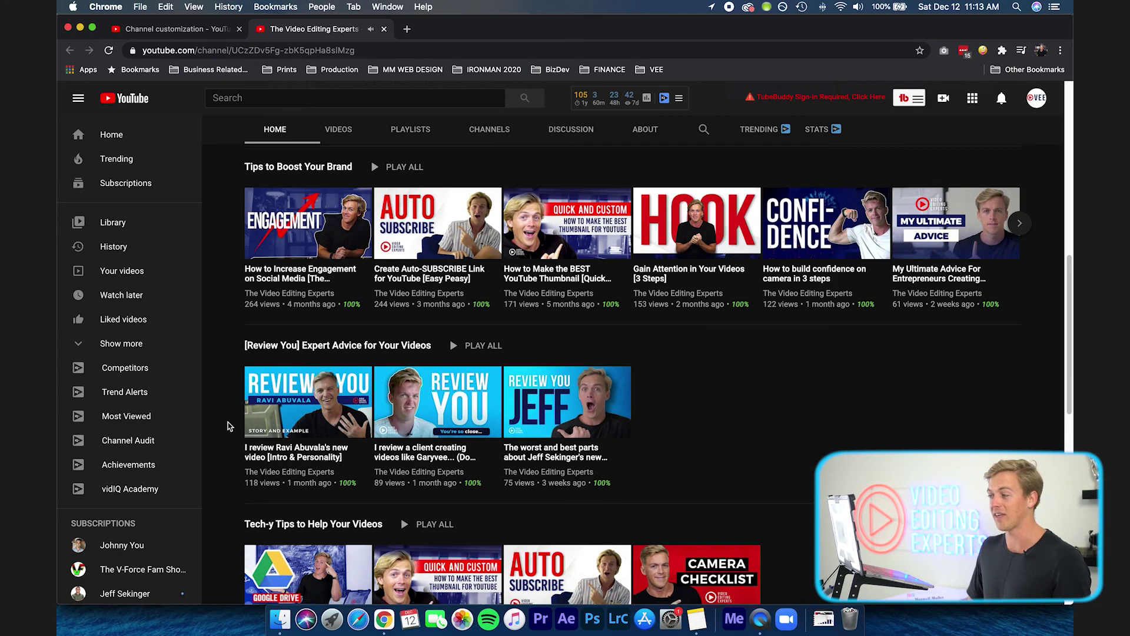
{"action": "scroll", "coordinate": [229, 426], "scroll_direction": "down", "scroll_amount": 1}
{"action": "scroll", "coordinate": [229, 426], "scroll_direction": "down", "scroll_amount": 5}
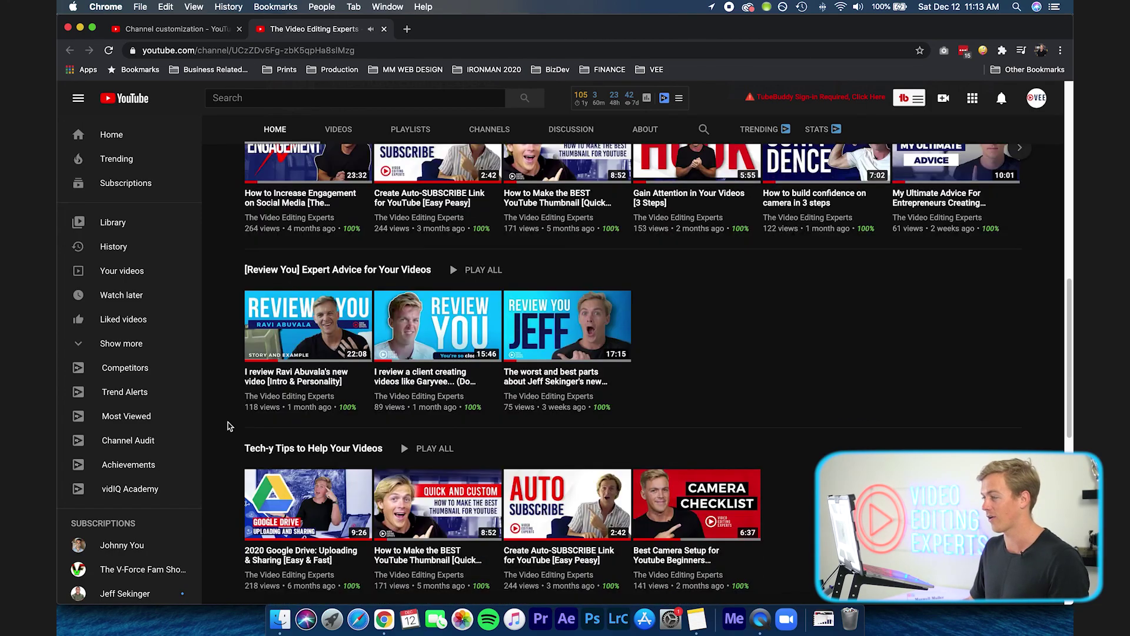
{"action": "scroll", "coordinate": [229, 425], "scroll_direction": "down", "scroll_amount": 1}
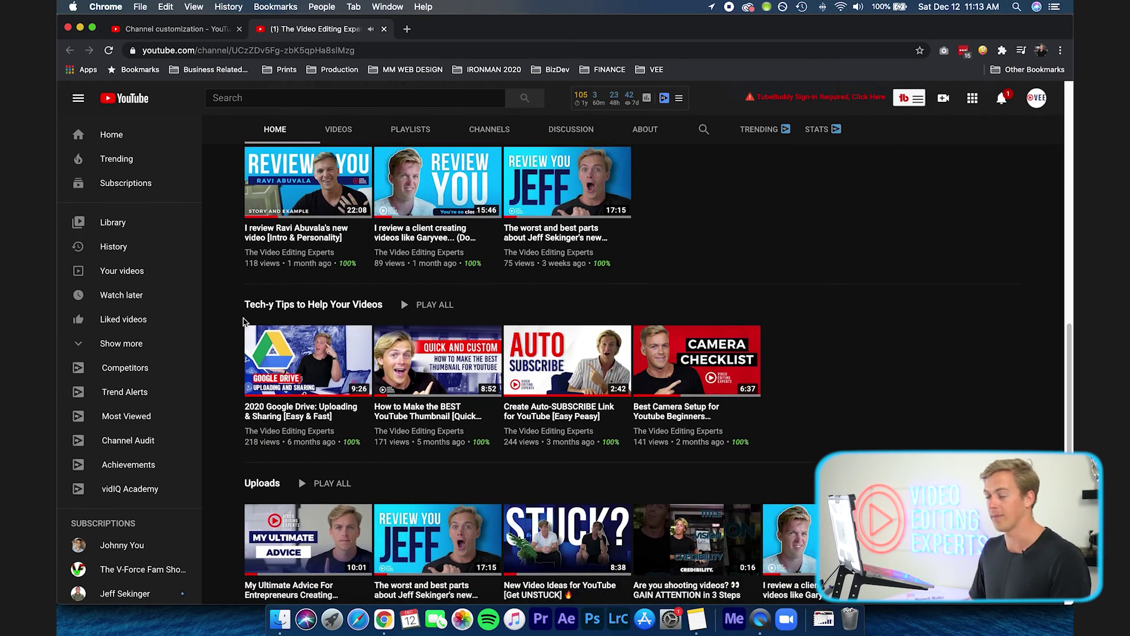
{"action": "scroll", "coordinate": [232, 400], "scroll_direction": "down", "scroll_amount": 7}
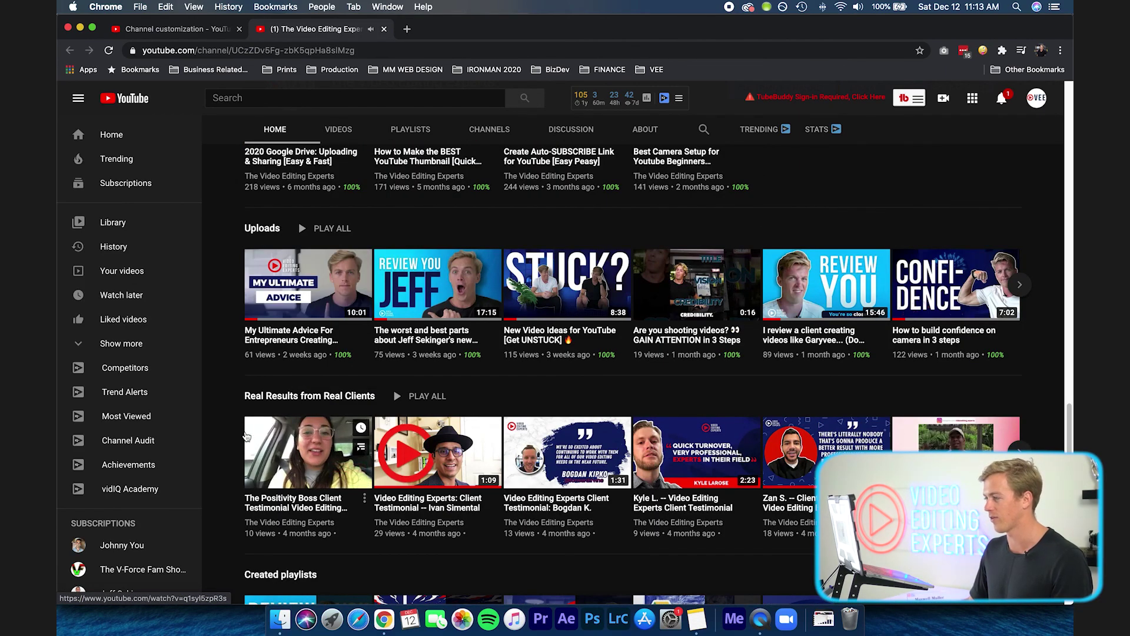
{"action": "scroll", "coordinate": [235, 446], "scroll_direction": "down", "scroll_amount": 4}
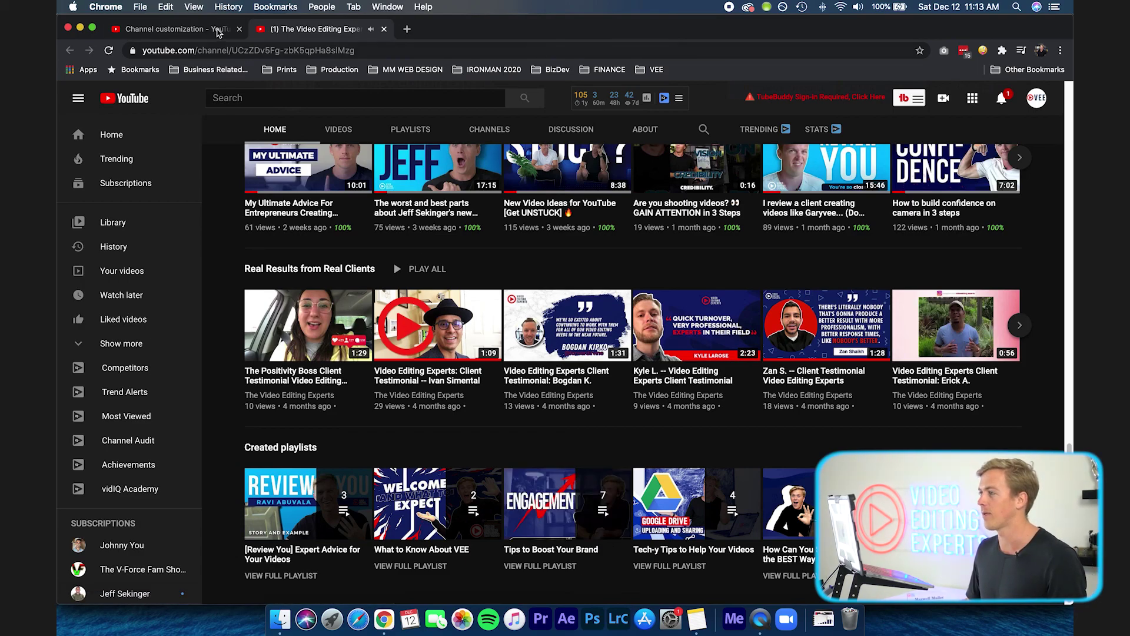
Review the featured sections in the channel customization layout and view the banner, profile picture and trailer on the public channel page
{"action": "left_click", "coordinate": [177, 29]}
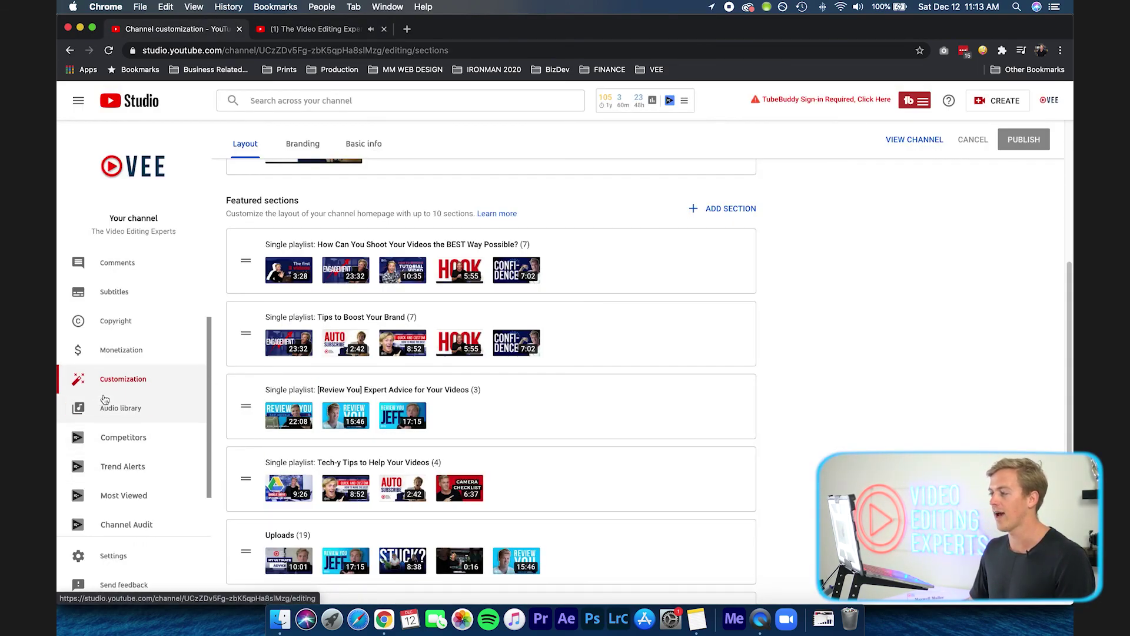
{"action": "scroll", "coordinate": [529, 406], "scroll_direction": "down", "scroll_amount": 3}
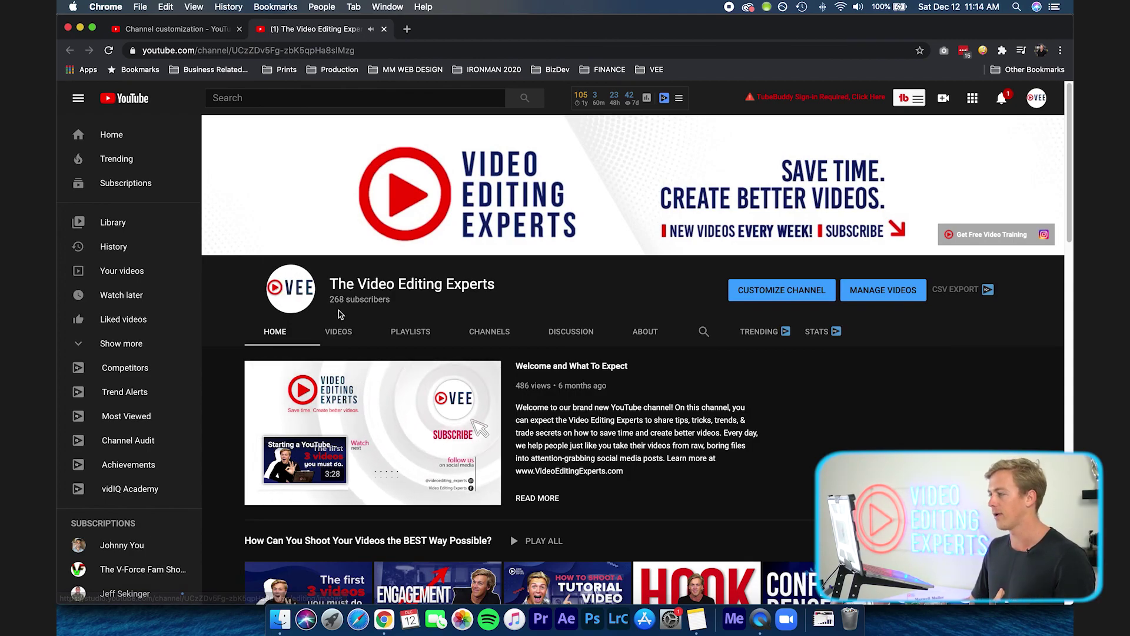
{"action": "scroll", "coordinate": [575, 377], "scroll_direction": "down", "scroll_amount": 1}
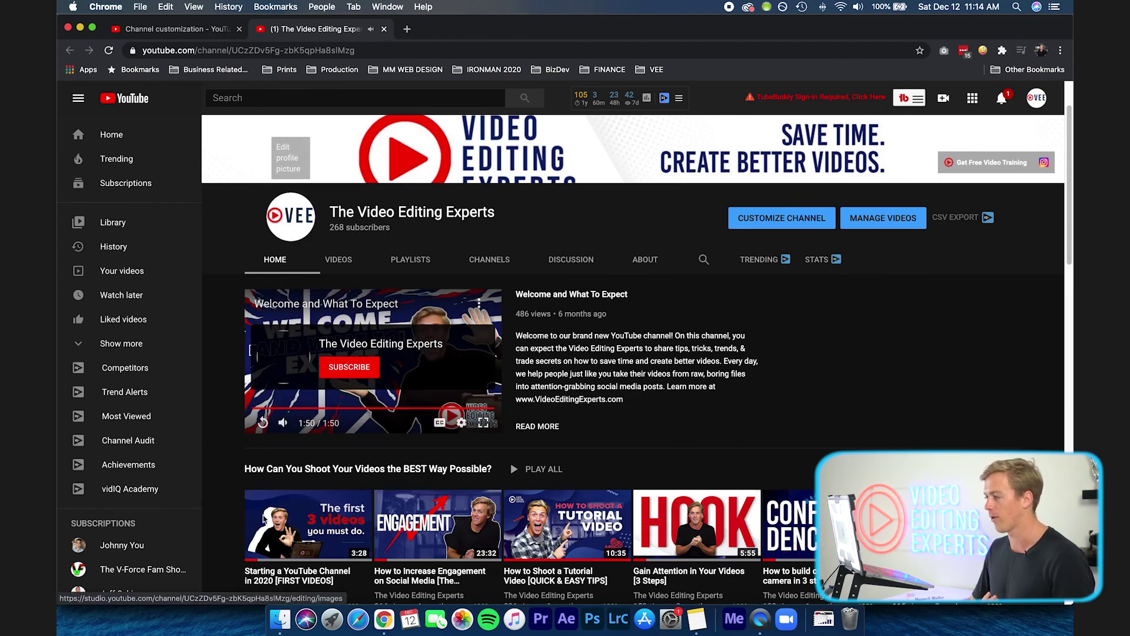
{"action": "scroll", "coordinate": [683, 357], "scroll_direction": "up", "scroll_amount": 1}
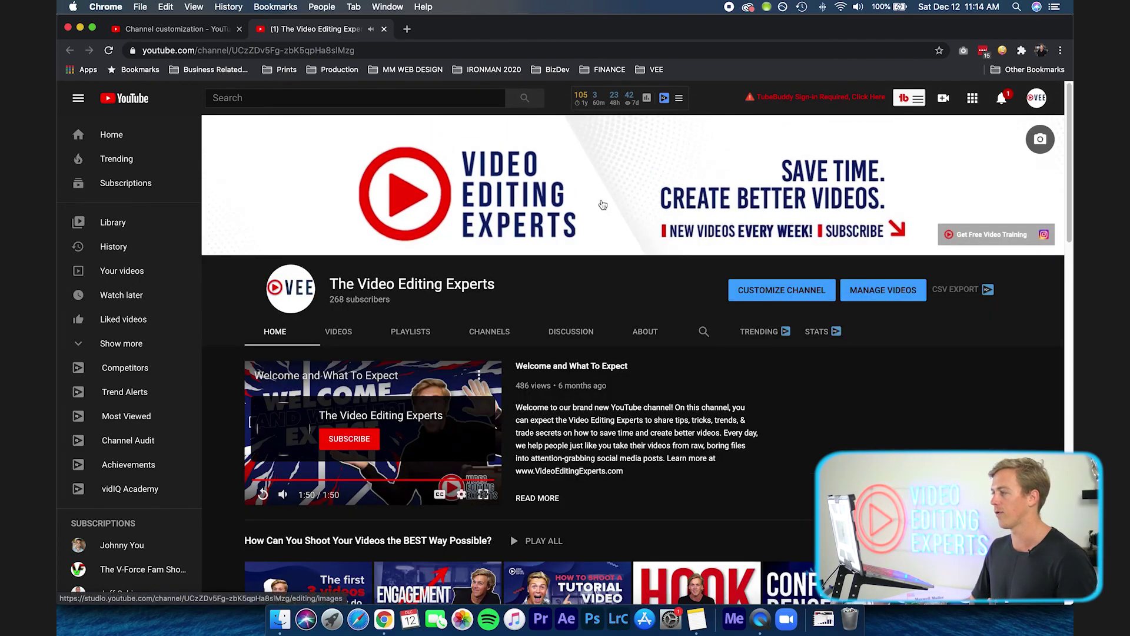